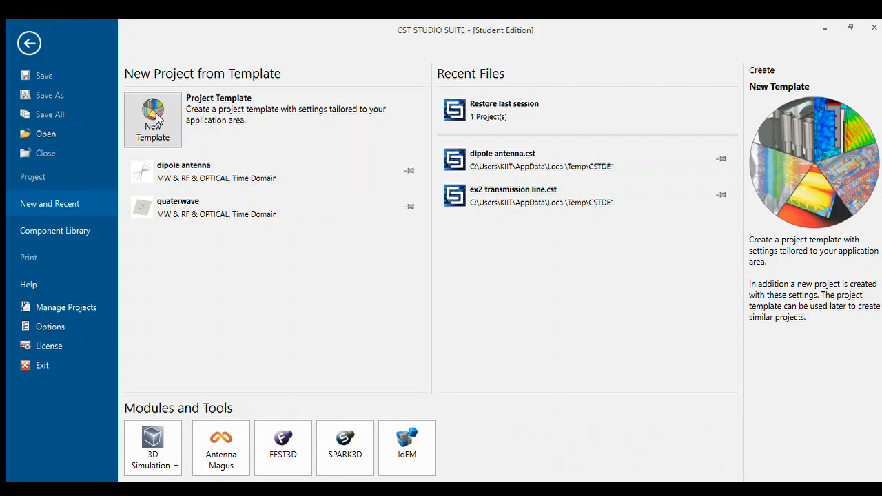
# Start a new project template for Microwaves & RF/Optical antennas with the Wire workflow.
pyautogui.click(156, 118)
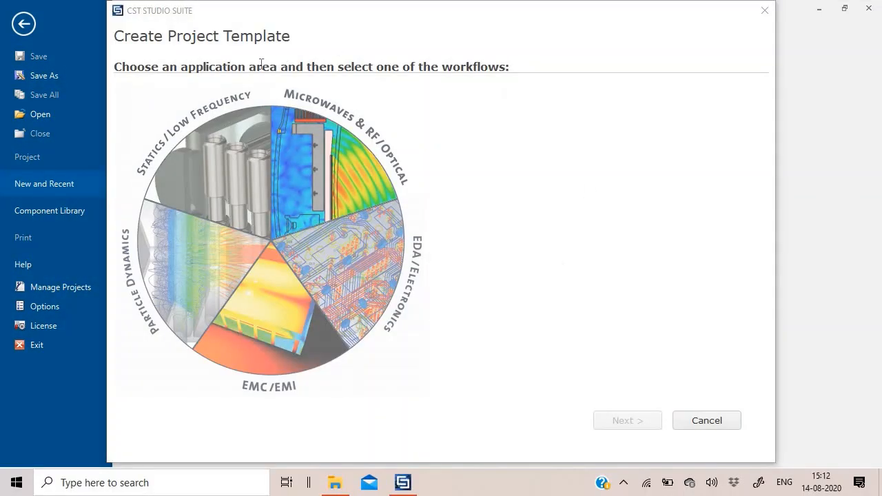
pyautogui.click(336, 183)
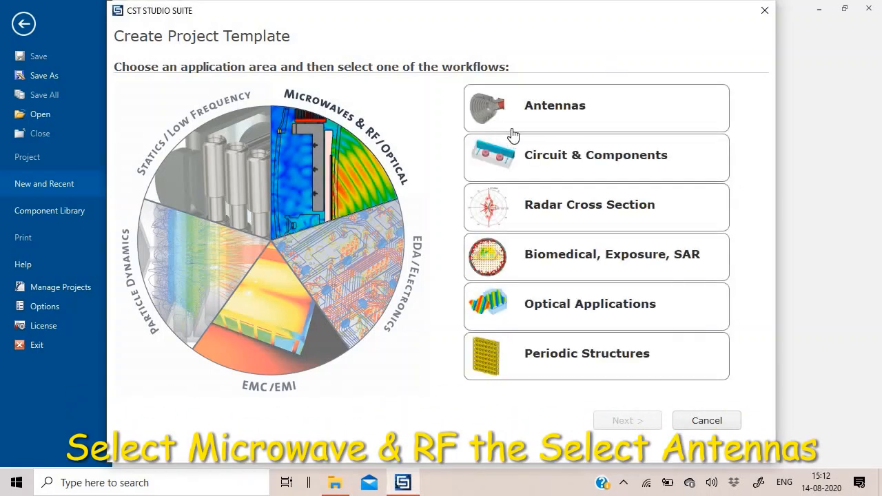
pyautogui.click(564, 116)
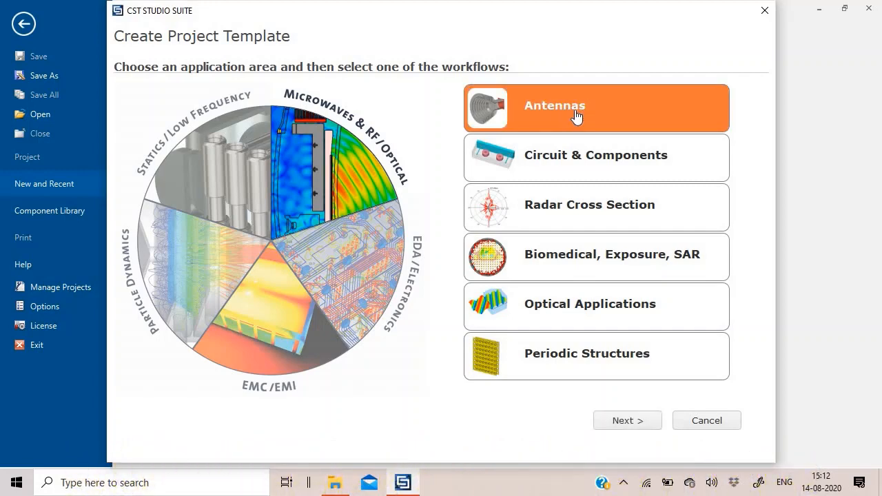
pyautogui.click(629, 422)
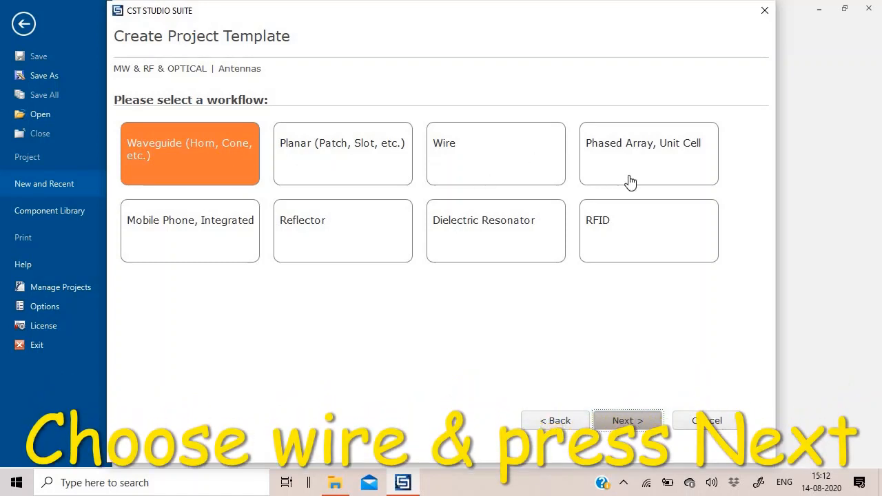
pyautogui.click(512, 166)
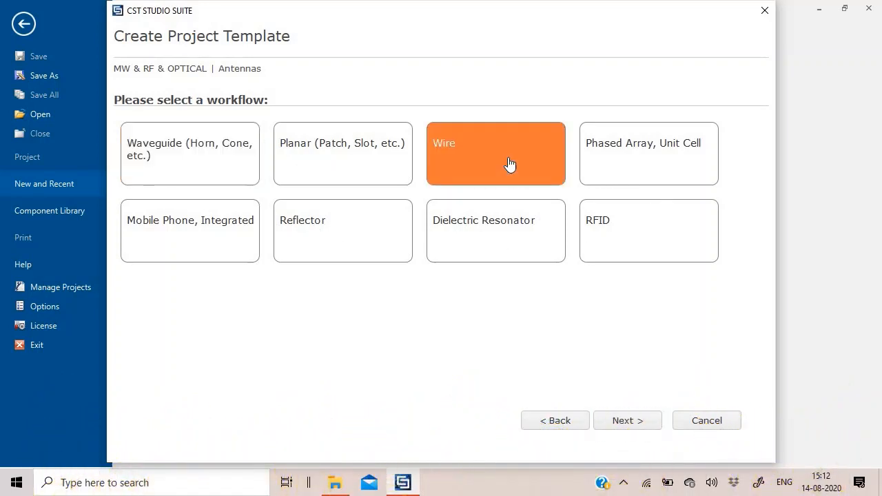
pyautogui.click(644, 426)
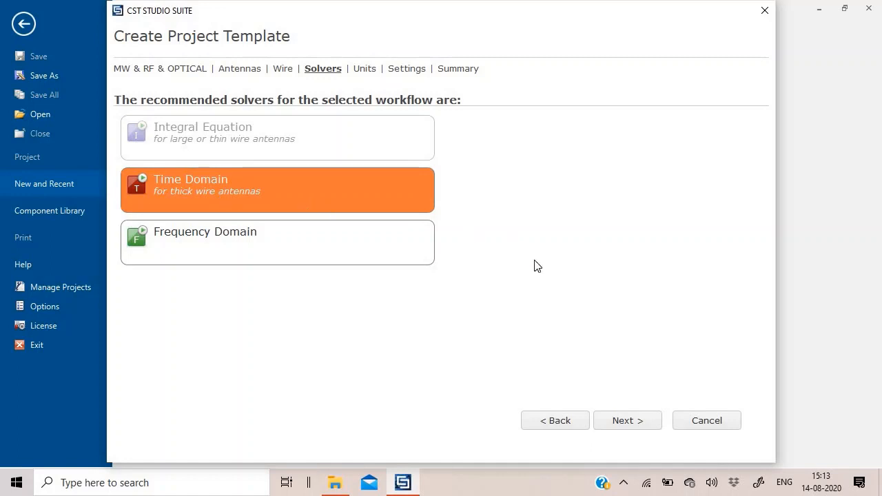
# Keep the Time Domain solver and default units, and set the template's frequency range from 0.1 to 2 GHz.
pyautogui.click(622, 429)
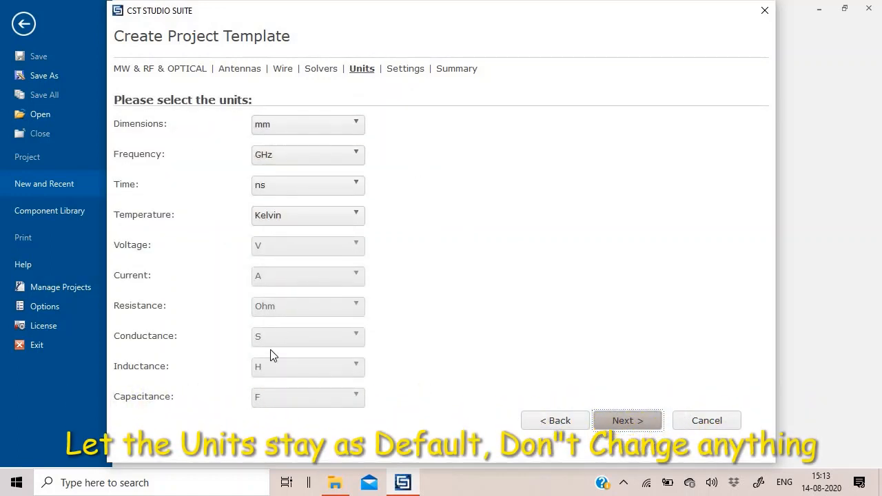
pyautogui.click(628, 421)
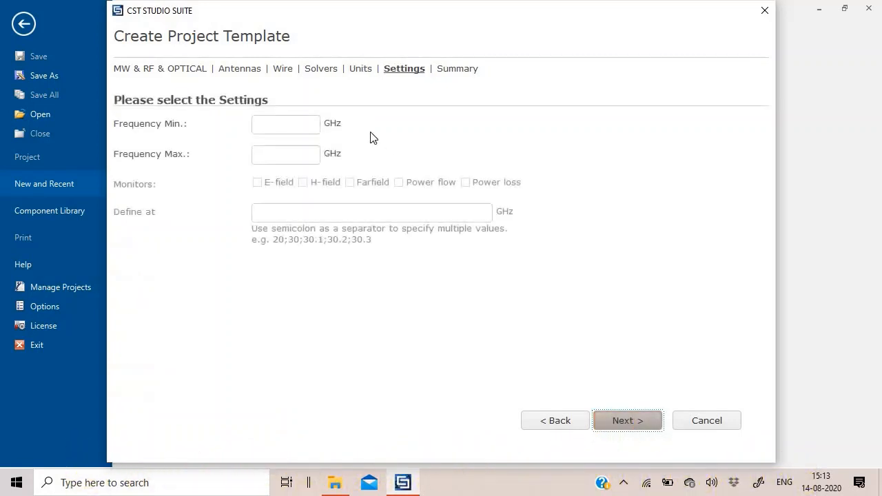
pyautogui.click(276, 125)
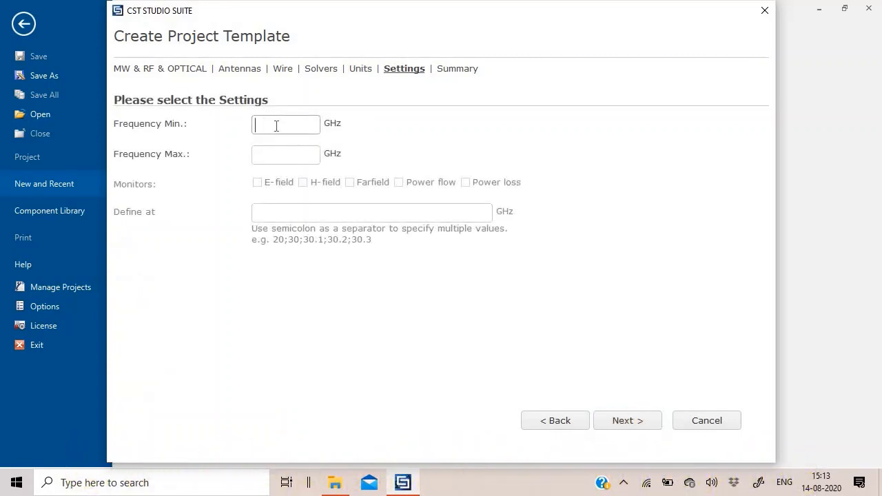
pyautogui.write('0.1')
pyautogui.click(631, 419)
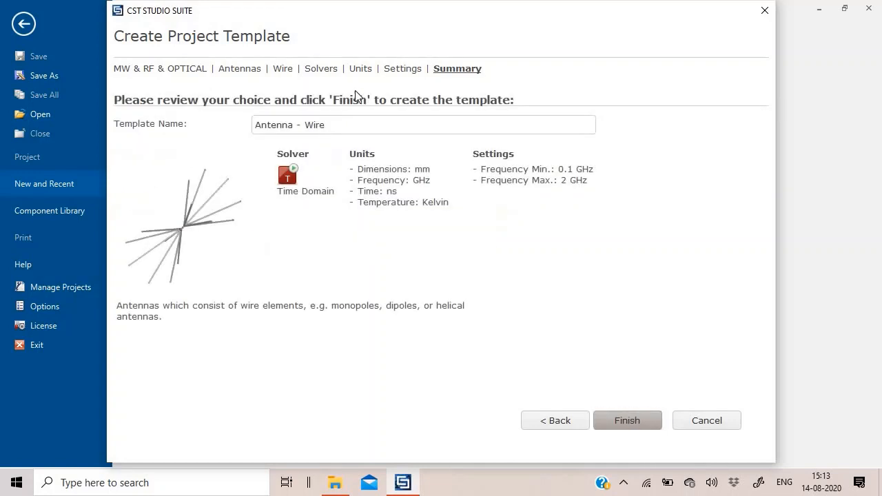
# Name the template Antenna Dipole and finish creating it.
pyautogui.moveTo(326, 125); pyautogui.dragTo(297, 124)
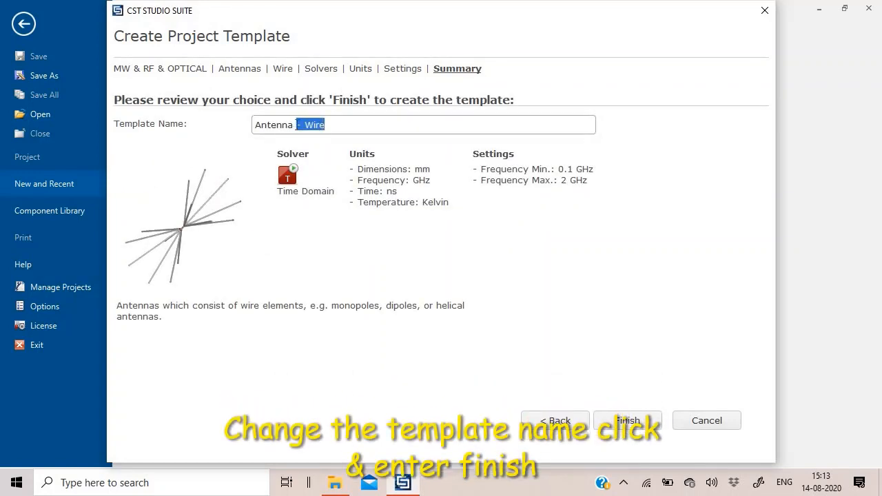
pyautogui.write('Dipol')
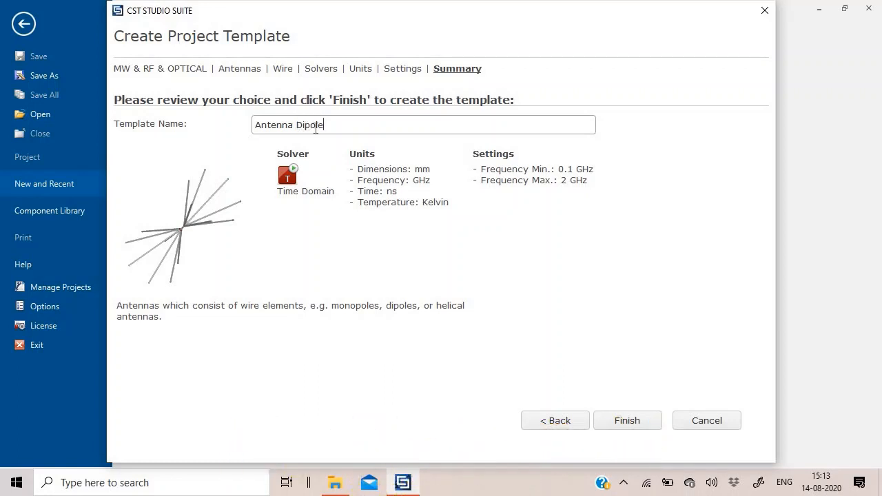
pyautogui.click(625, 420)
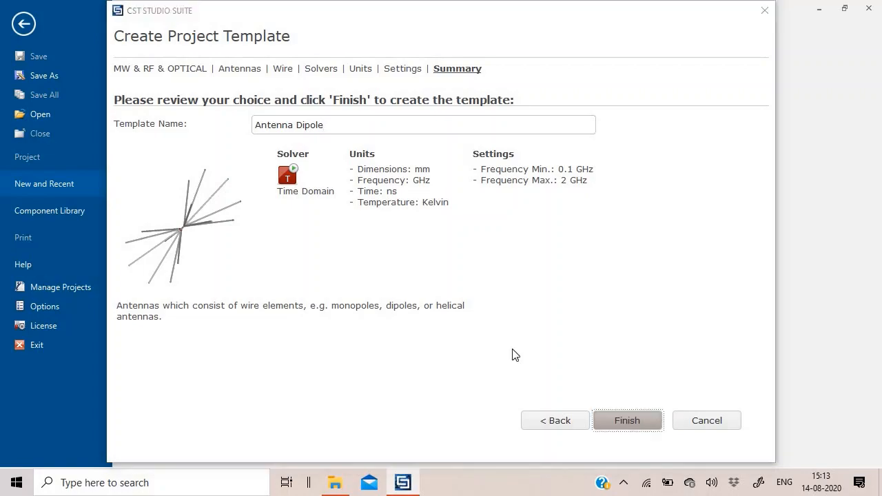
pyautogui.click(404, 252)
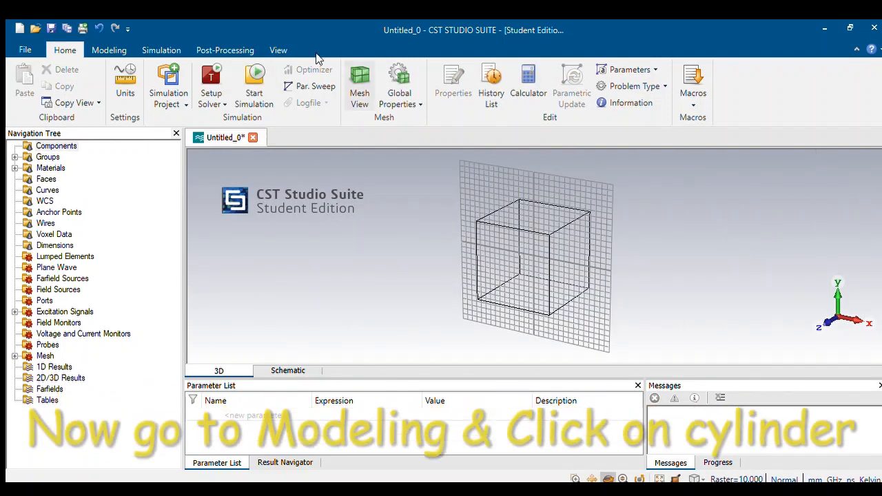
# Start a Z-oriented cylinder named Wire with an outer radius of 25.
pyautogui.click(101, 51)
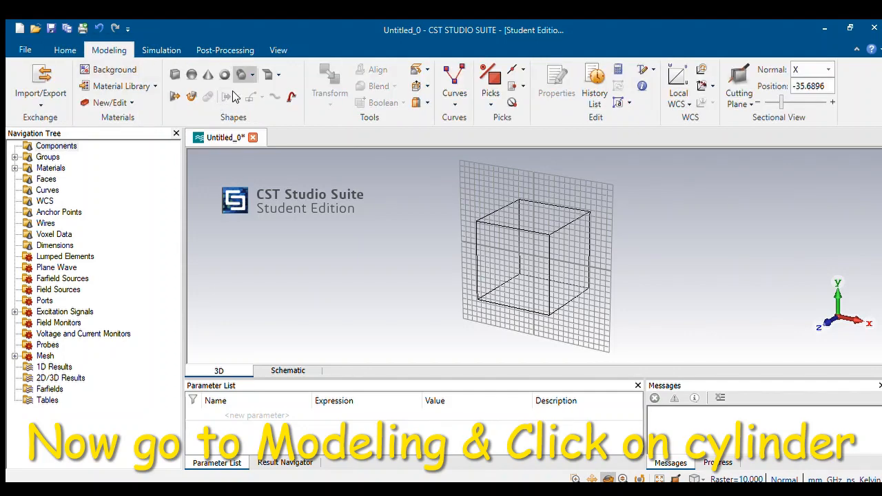
pyautogui.click(241, 75)
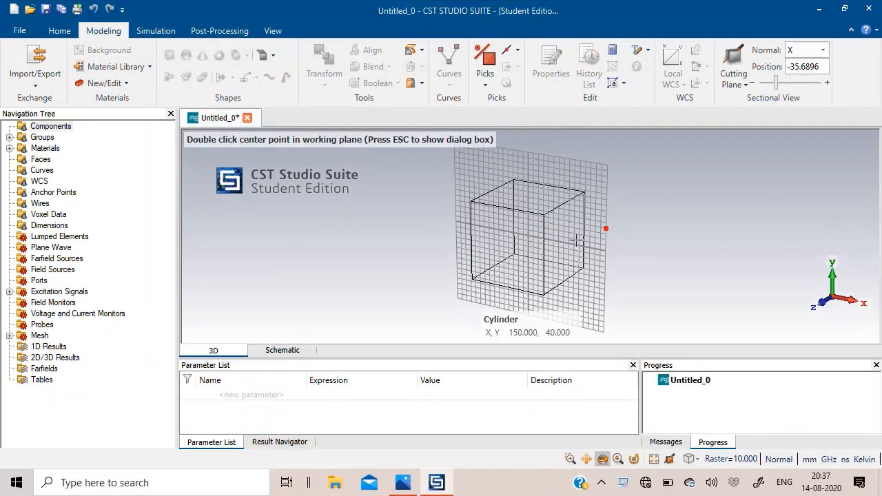
pyautogui.scroll(3, 510, 240)
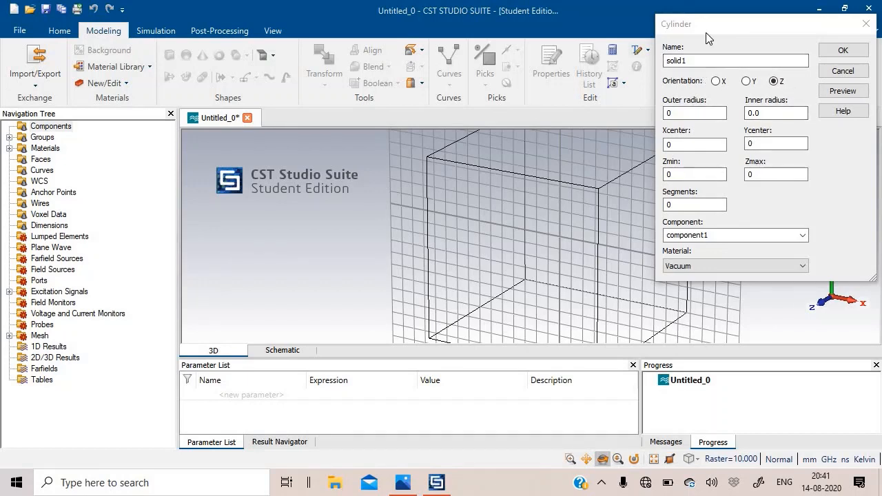
pyautogui.moveTo(708, 26); pyautogui.dragTo(458, 134)
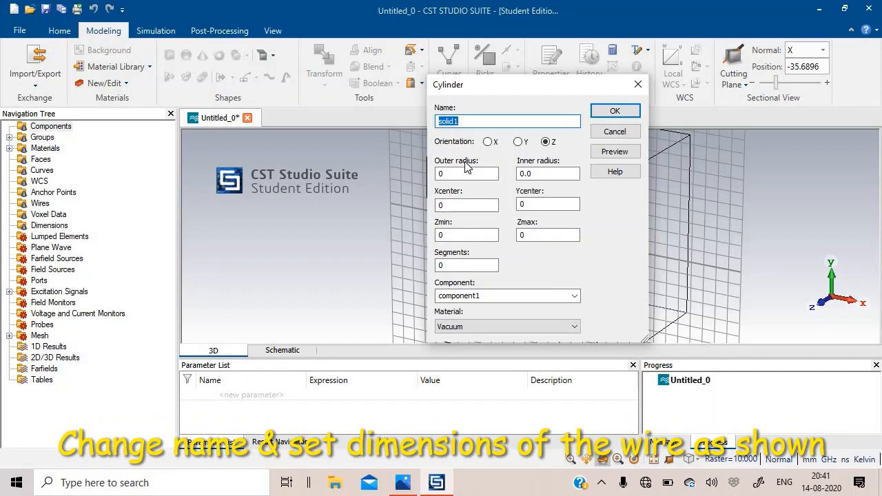
pyautogui.write('W')
pyautogui.moveTo(445, 174); pyautogui.dragTo(433, 183)
pyautogui.write('25')
# Set the Wire cylinder's Zmin to -120/2, Zmax to 120/2 and material to PEC, and preview it.
pyautogui.press('Tab')
pyautogui.press('Tab')
pyautogui.press('Tab')
pyautogui.press('Tab')
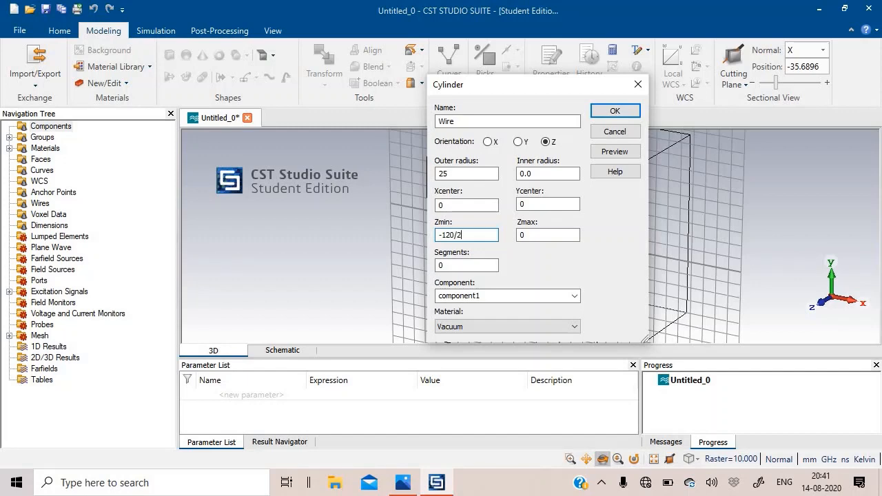
pyautogui.click(527, 234)
pyautogui.moveTo(514, 235); pyautogui.dragTo(503, 238)
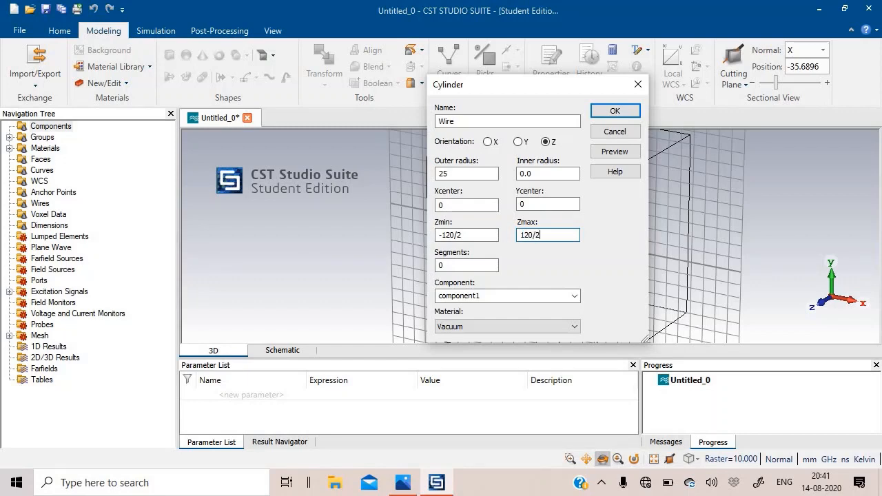
pyautogui.click(575, 327)
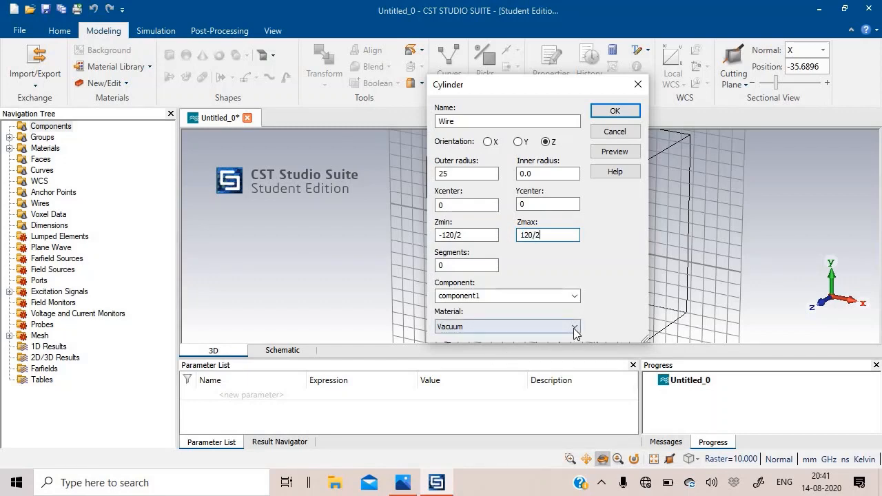
pyautogui.click(492, 357)
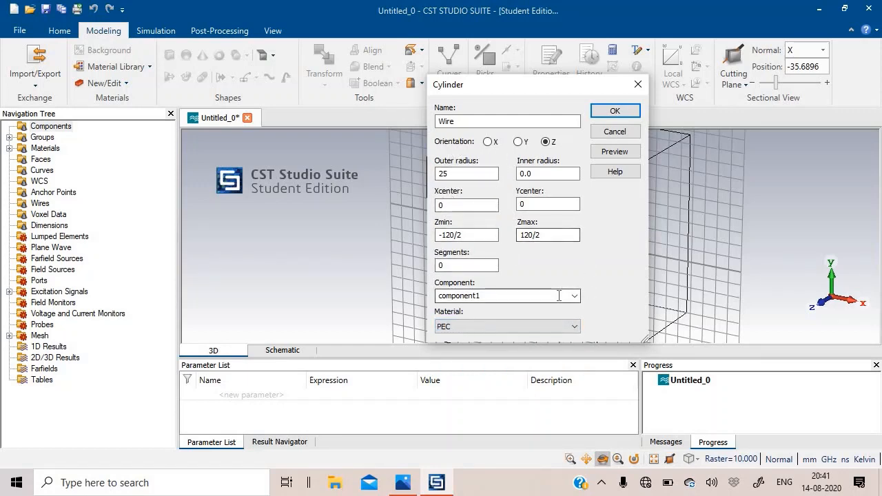
pyautogui.click(615, 153)
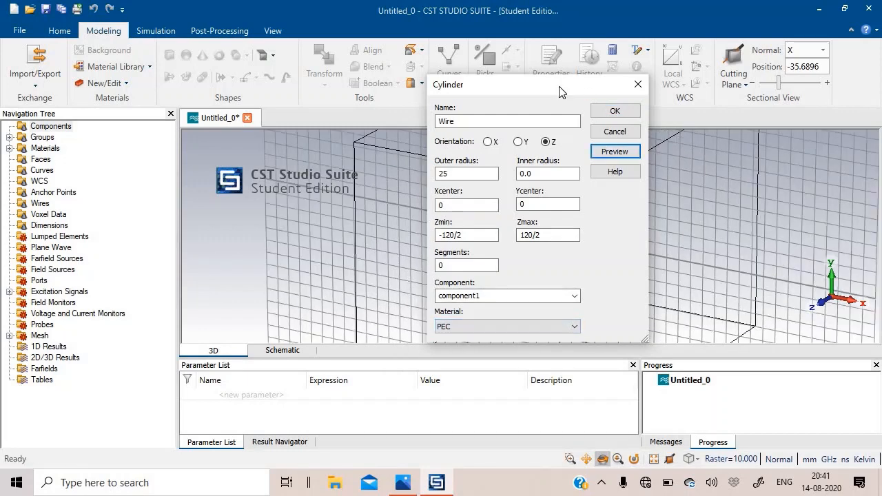
# Set the Wire cylinder's outer radius to 2.5, preview it and create the solid.
pyautogui.write('2')
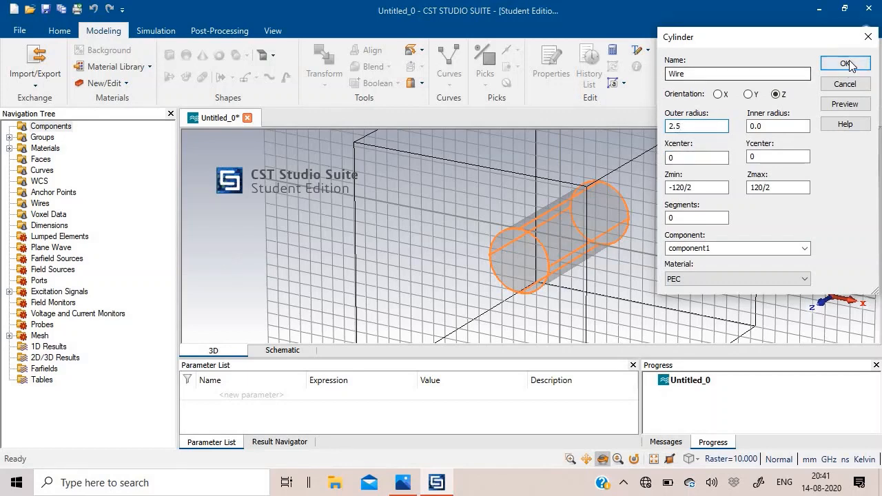
pyautogui.click(846, 105)
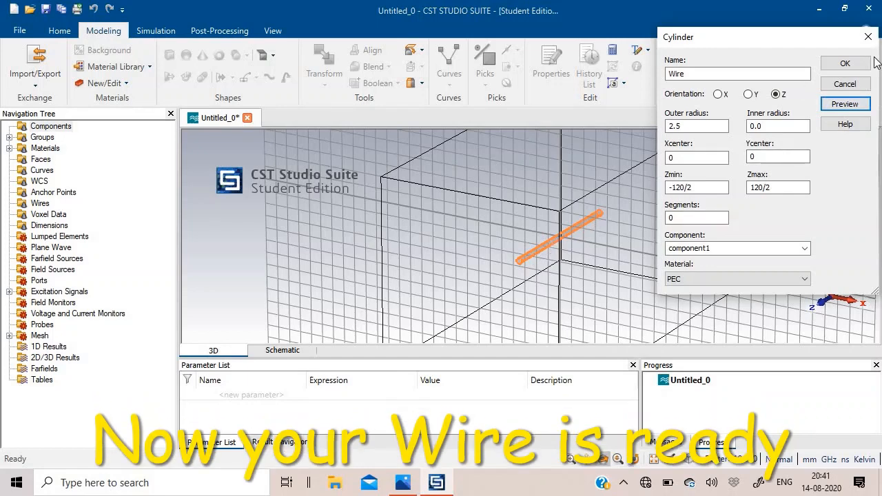
pyautogui.click(846, 63)
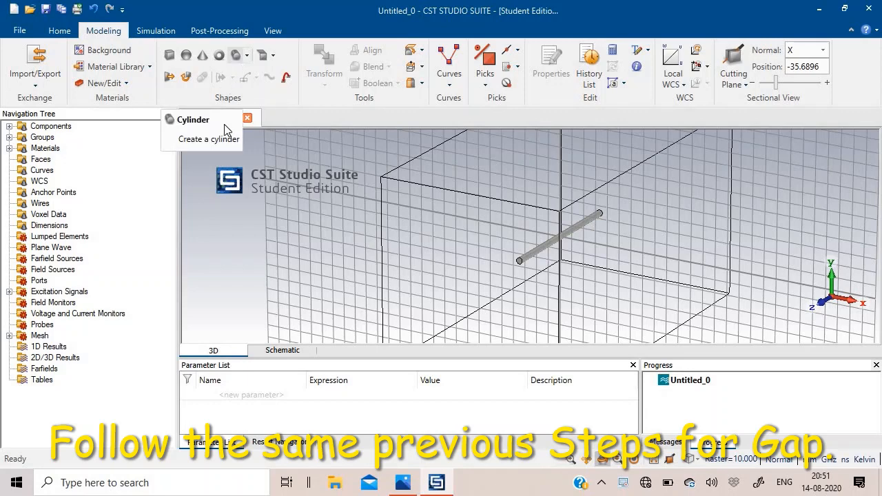
# Start a second Z-oriented cylinder and name it Gap.
pyautogui.click(245, 56)
pyautogui.click(240, 61)
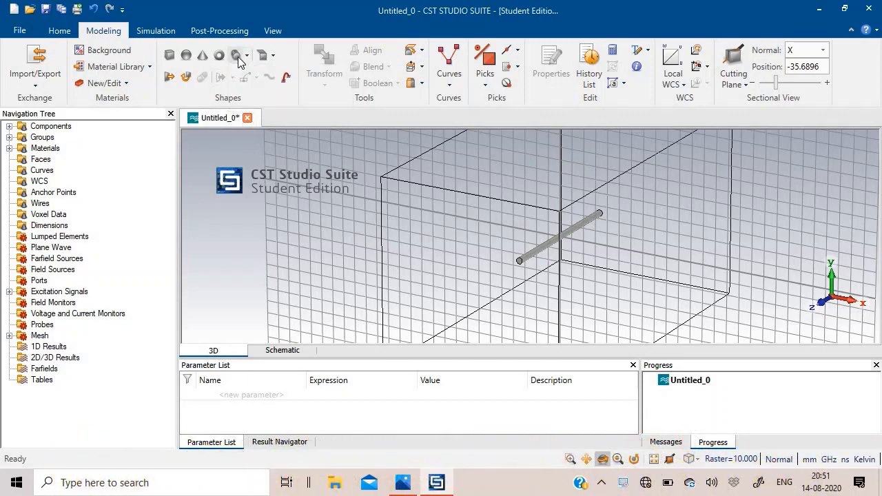
pyautogui.click(240, 61)
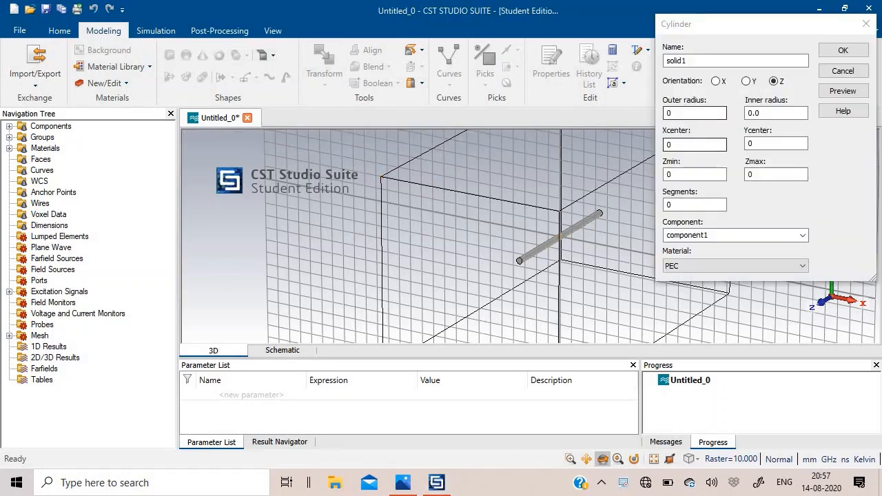
pyautogui.moveTo(698, 23); pyautogui.dragTo(575, 40)
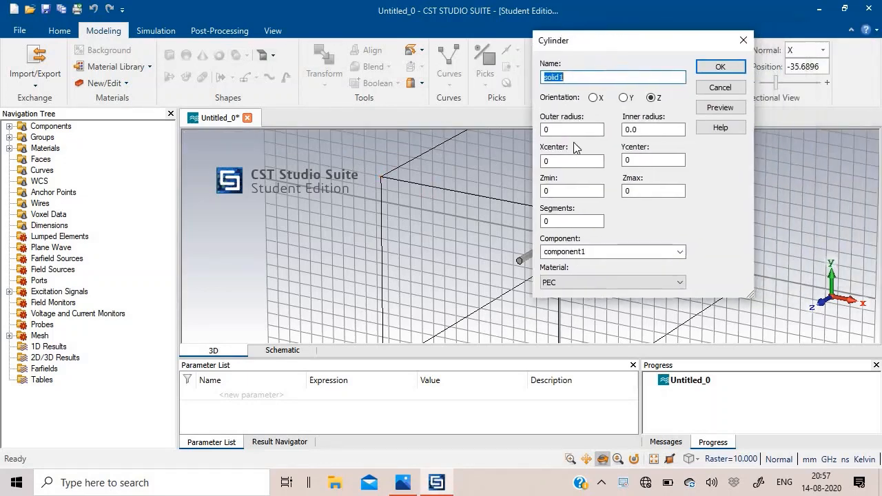
pyautogui.write('Gap')
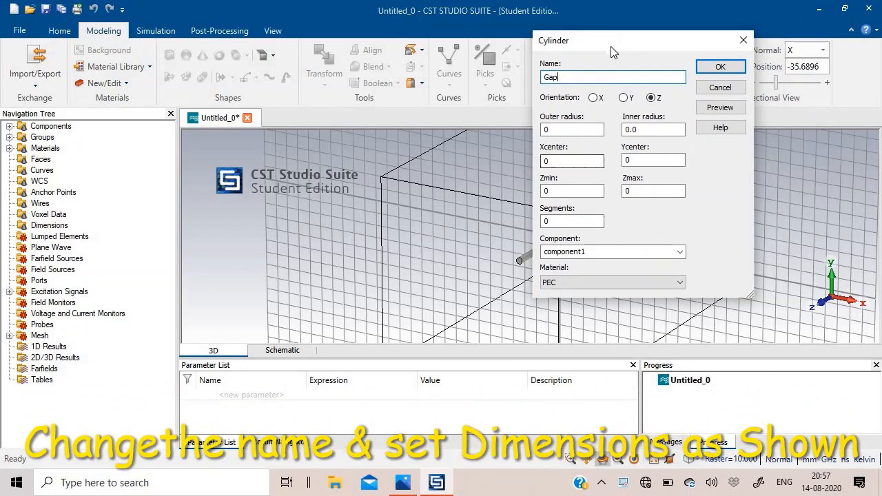
pyautogui.moveTo(611, 46); pyautogui.dragTo(550, 65)
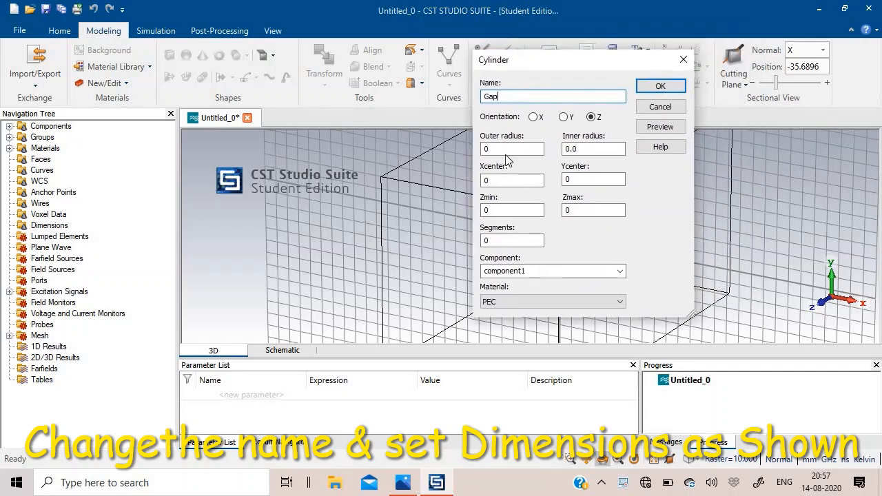
# Set the Gap cylinder's outer radius to 2.5, Zmin to -20/2 and Zmax to 20/2.
pyautogui.click(478, 151)
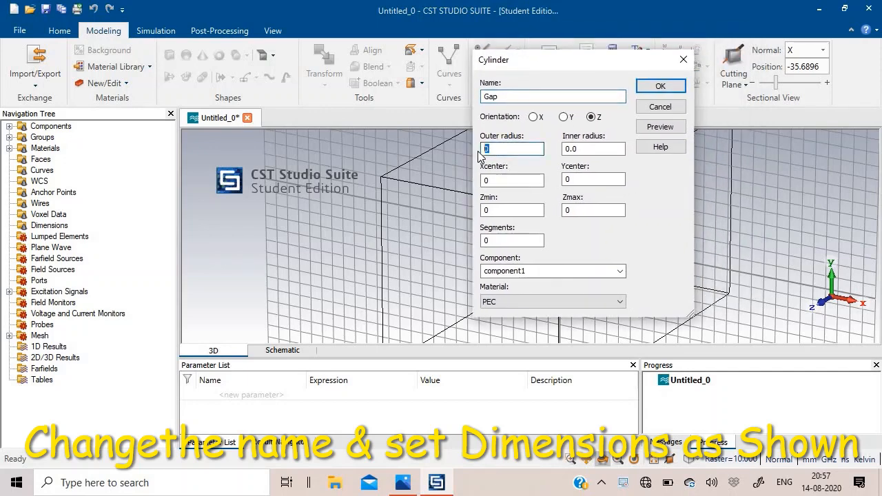
pyautogui.write('2.')
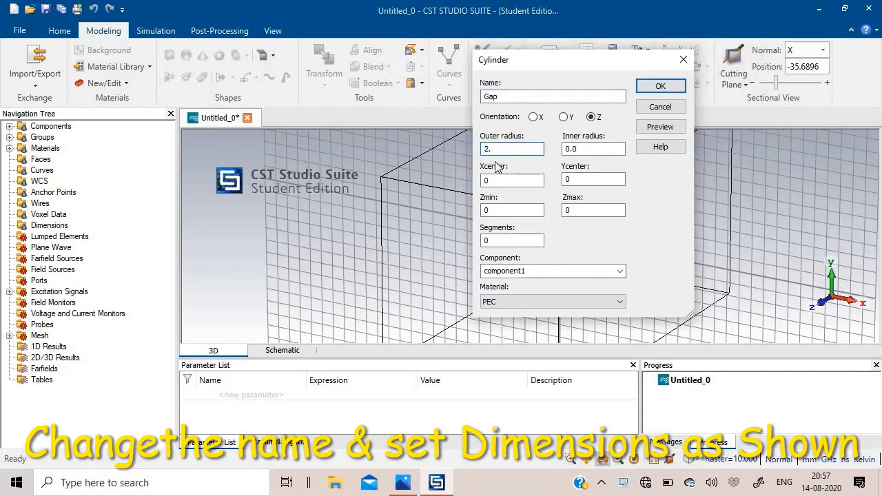
pyautogui.write('5')
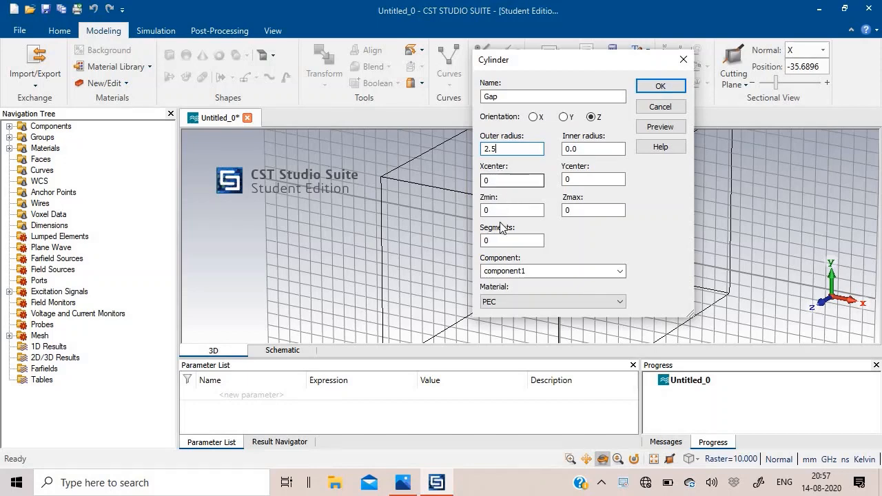
pyautogui.click(481, 211)
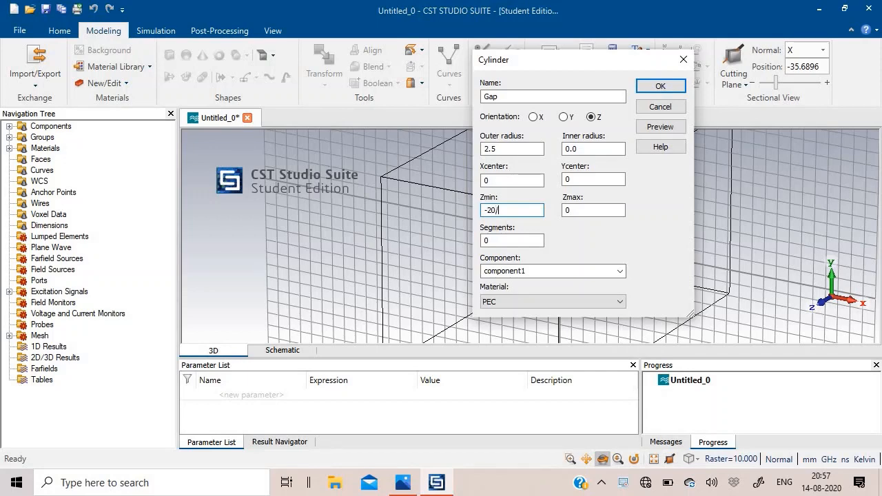
pyautogui.click(565, 213)
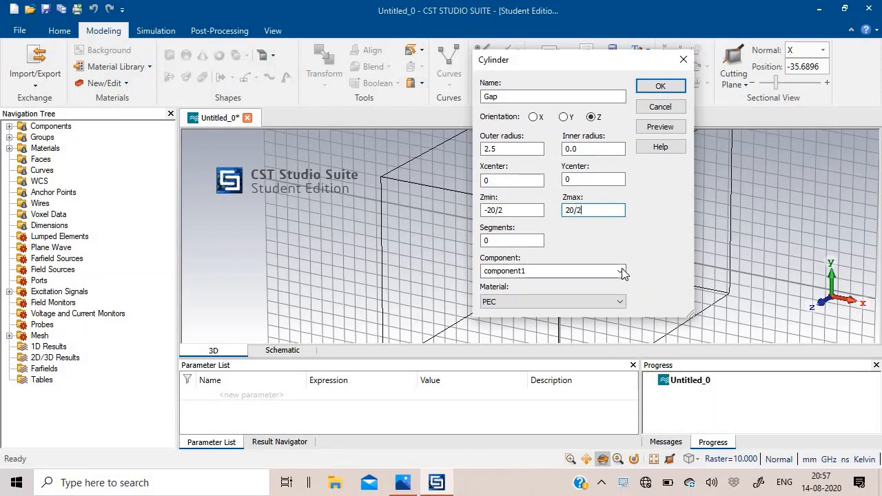
# Preview the Gap cylinder at the middle of the wire and create the solid.
pyautogui.click(663, 129)
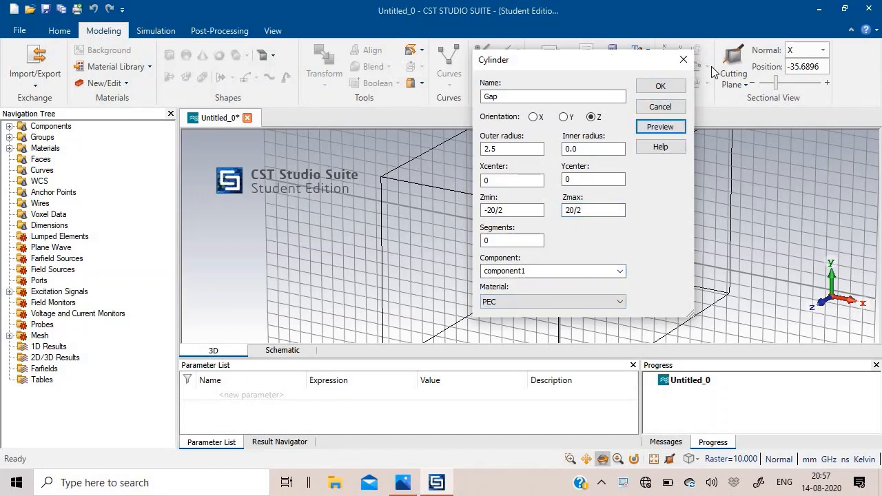
pyautogui.moveTo(597, 64); pyautogui.dragTo(772, 89)
pyautogui.scroll(5, 590, 249)
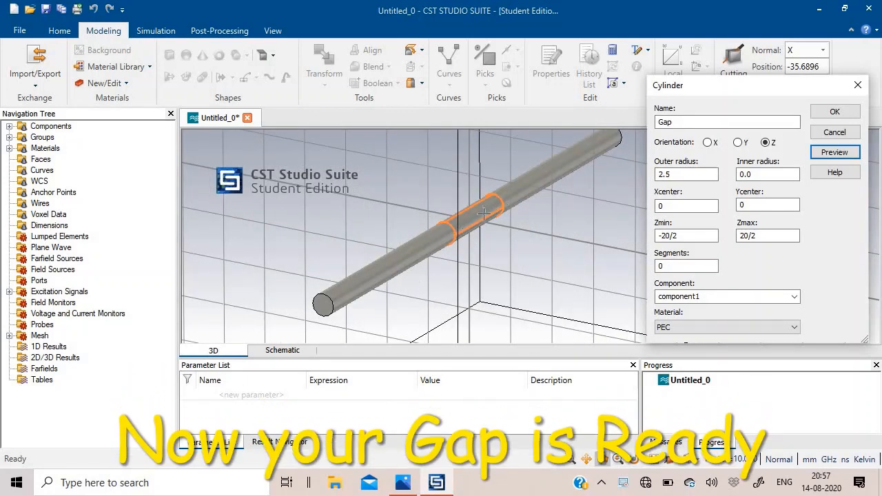
pyautogui.click(836, 113)
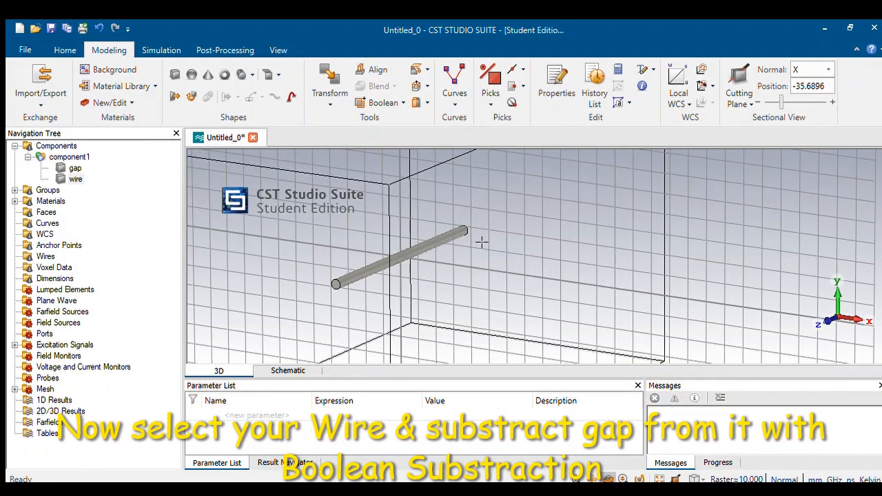
# Subtract the gap cylinder from the wire with a Boolean operation to split the wire into two arms.
pyautogui.click(65, 177)
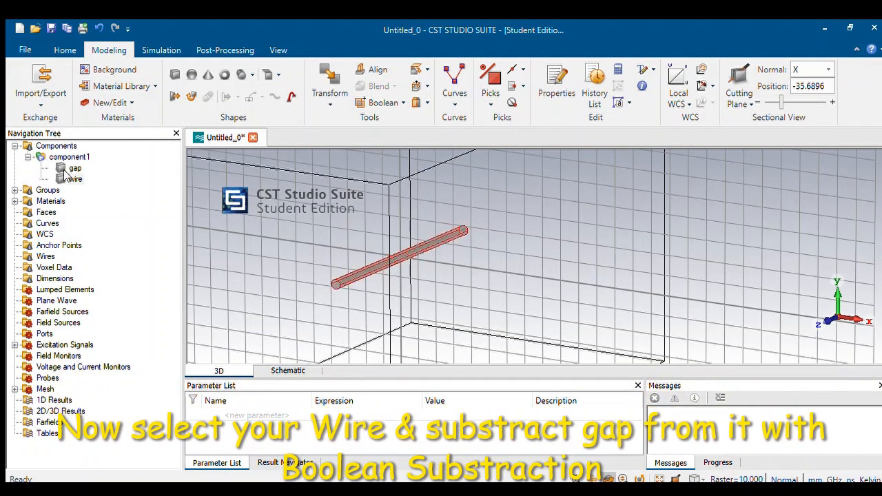
pyautogui.click(73, 179)
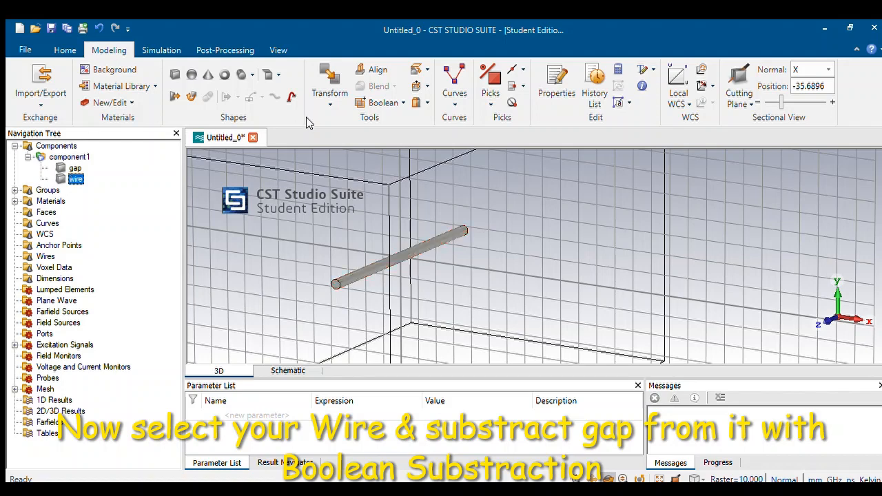
pyautogui.click(397, 97)
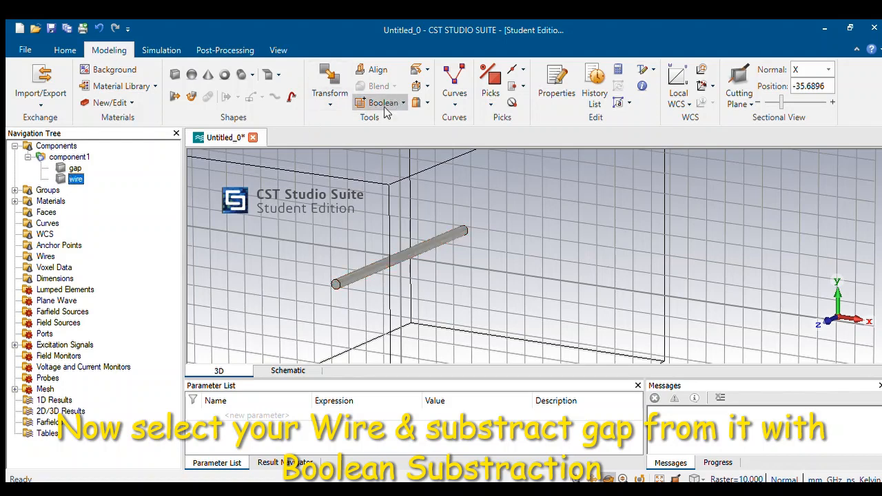
pyautogui.click(386, 143)
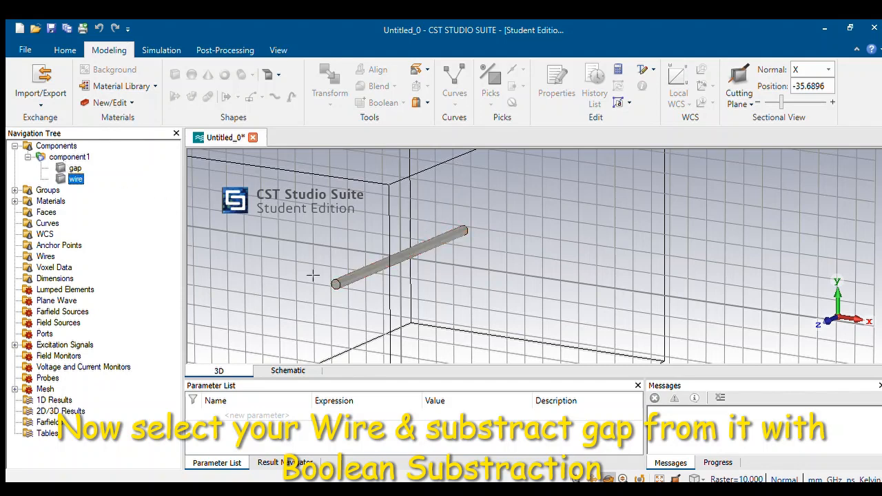
pyautogui.click(408, 262)
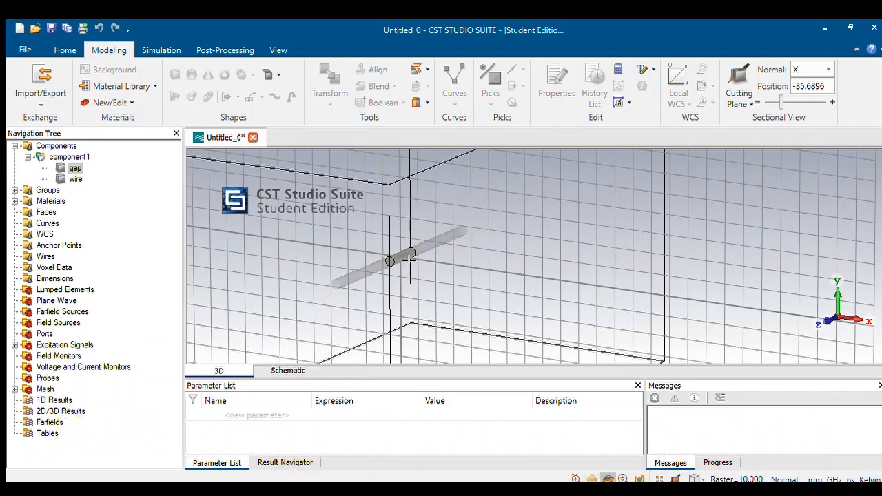
pyautogui.press('Return')
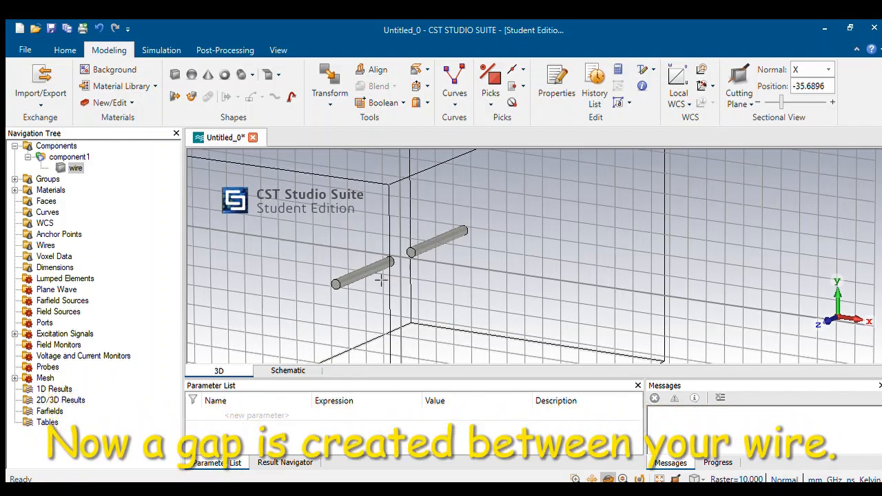
pyautogui.scroll(-4, 272, 277)
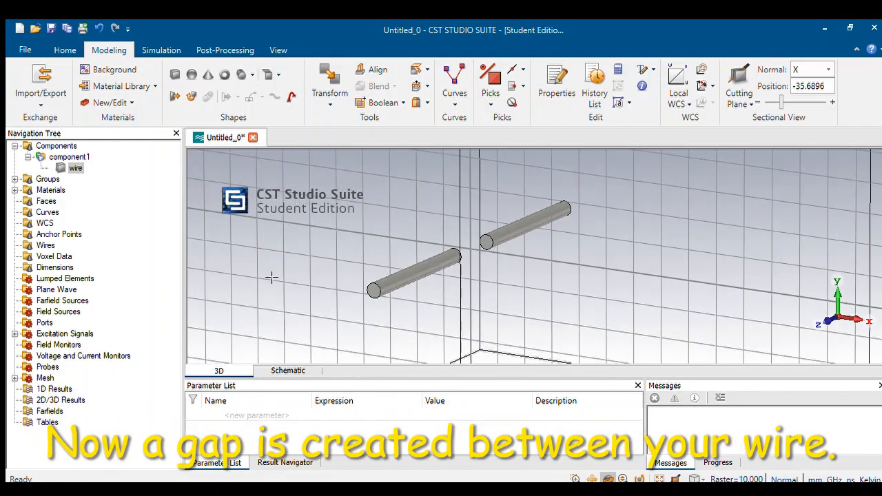
pyautogui.scroll(-2, 499, 219)
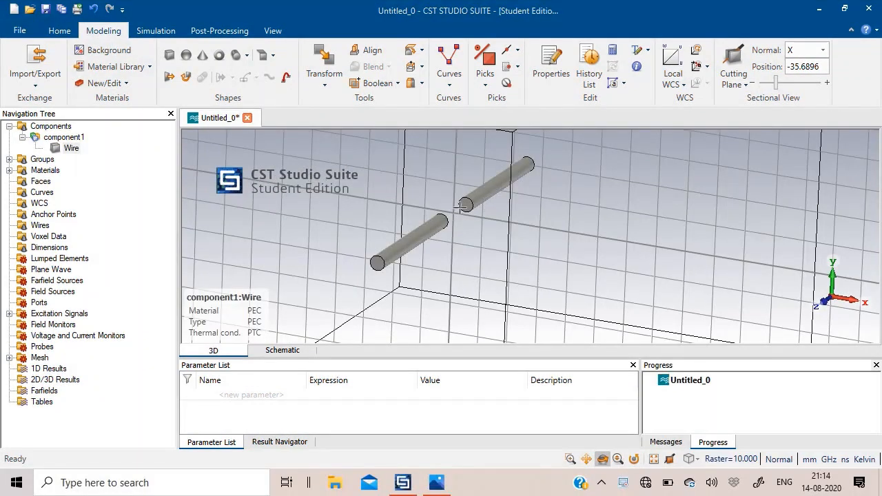
# Pick the two inner end faces of the wire arms that face each other across the central gap.
pyautogui.moveTo(411, 224); pyautogui.dragTo(495, 215)
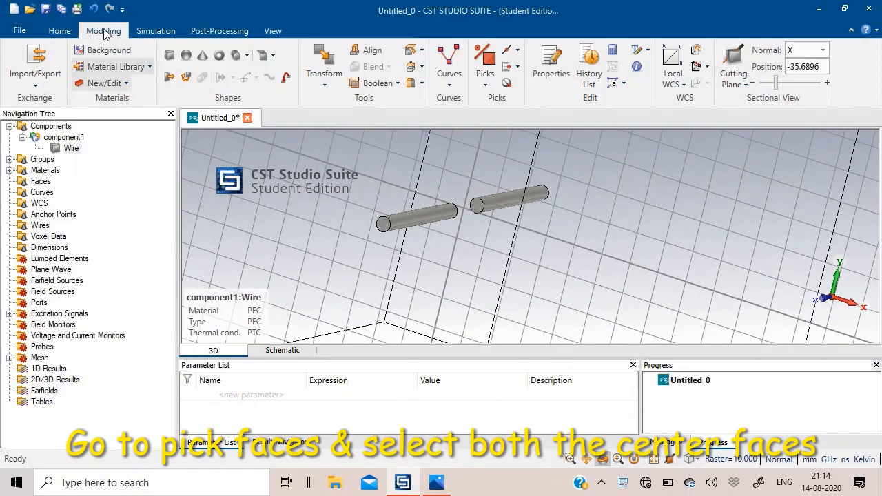
pyautogui.click(486, 86)
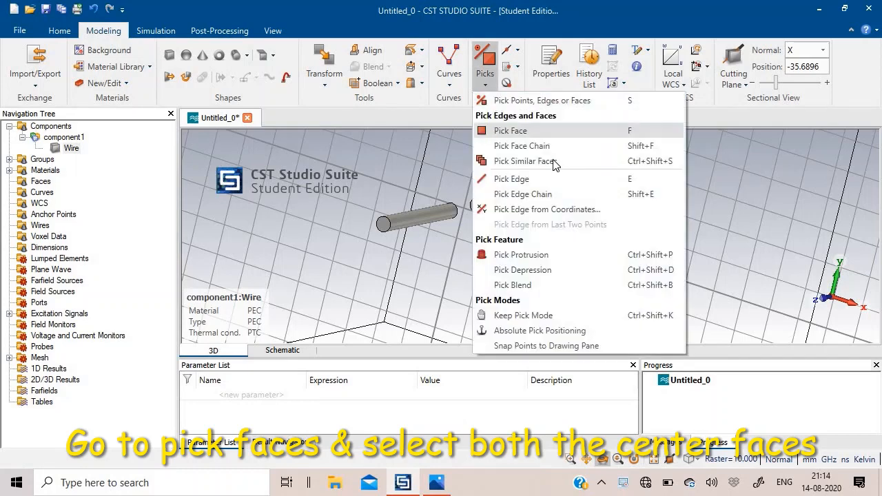
pyautogui.click(608, 129)
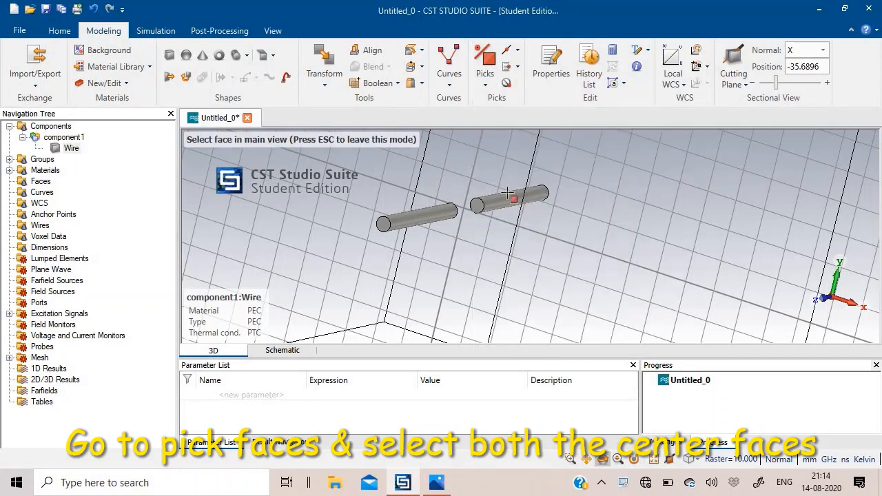
pyautogui.click(477, 205)
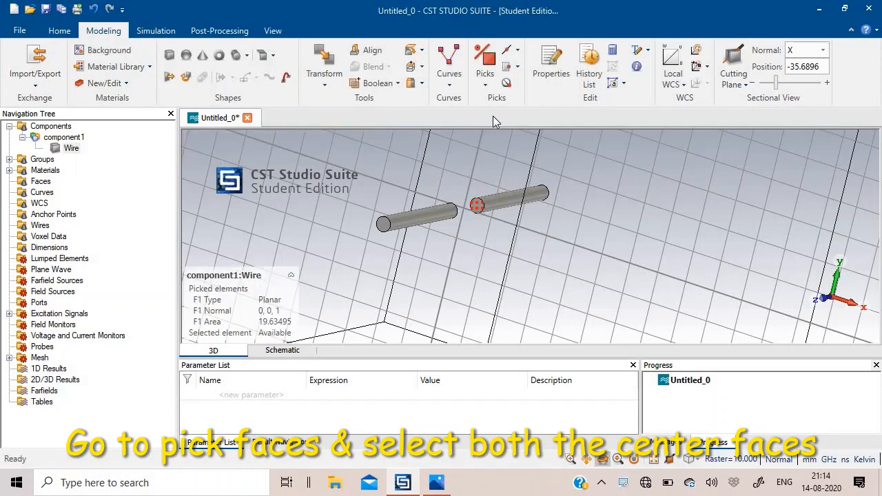
pyautogui.click(486, 90)
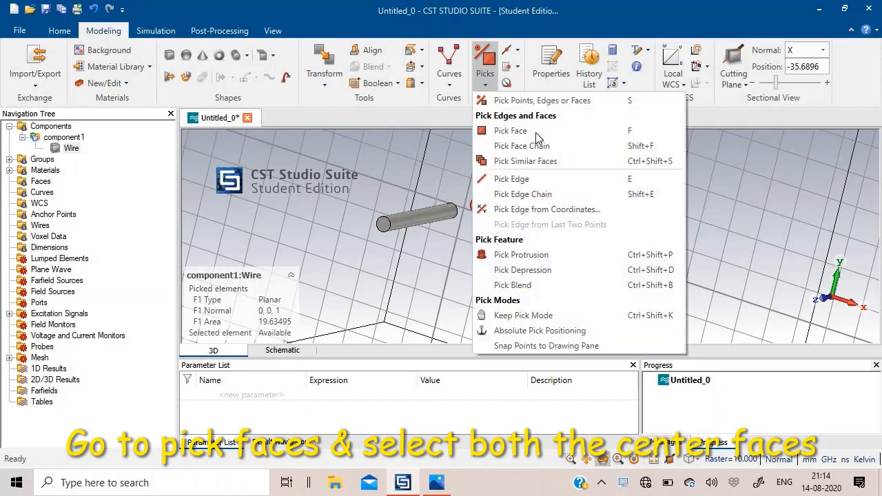
pyautogui.click(518, 129)
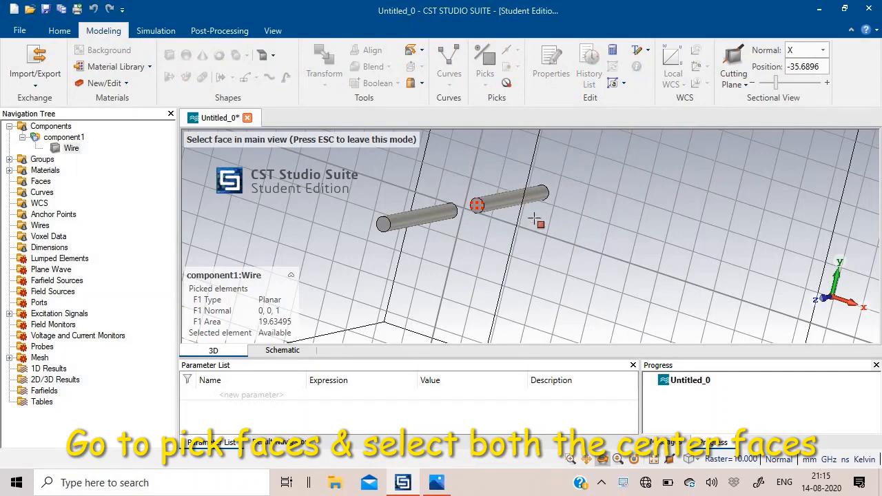
pyautogui.moveTo(433, 255); pyautogui.dragTo(472, 268)
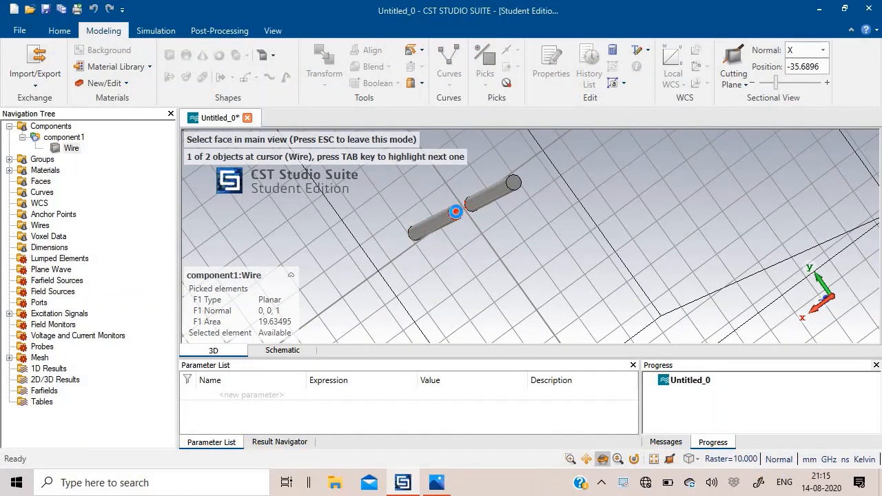
pyautogui.click(457, 212)
pyautogui.moveTo(395, 222); pyautogui.dragTo(494, 115)
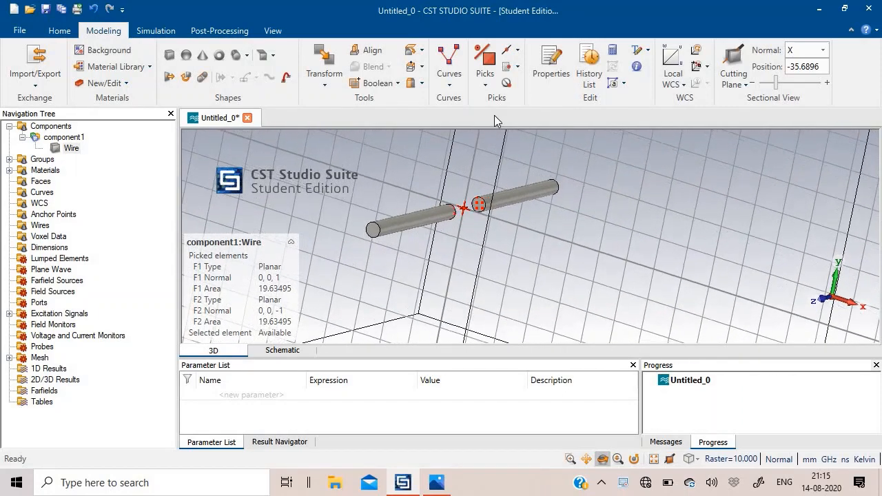
# Switch the 3D model to the Perspective view.
pyautogui.click(276, 31)
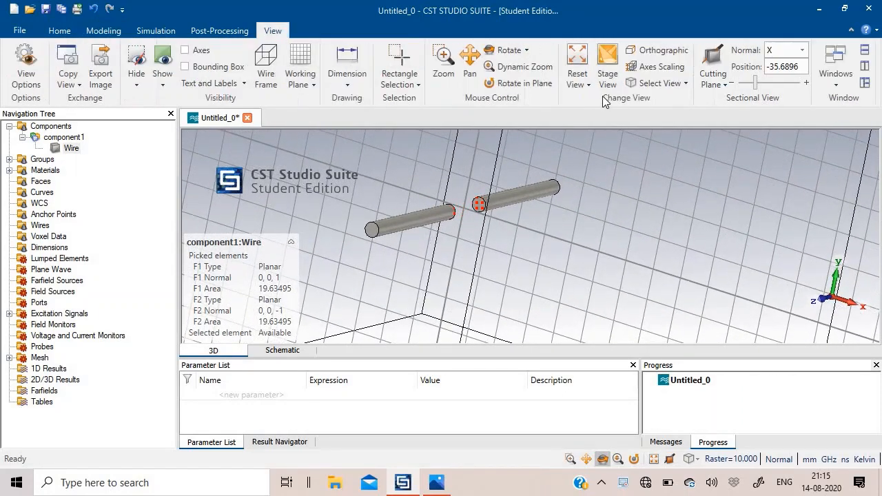
pyautogui.click(659, 82)
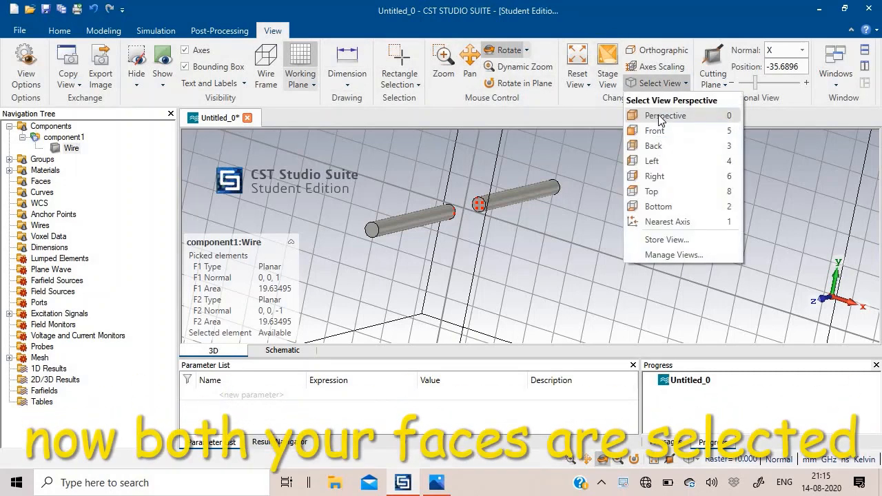
pyautogui.click(663, 116)
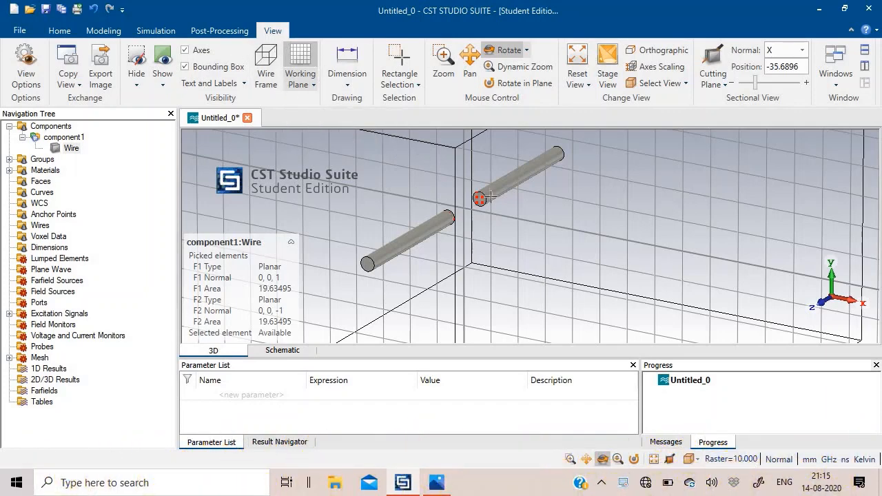
# Start a discrete edge port of S-Parameter type and set its impedance to 73.0 Ohm.
pyautogui.click(156, 30)
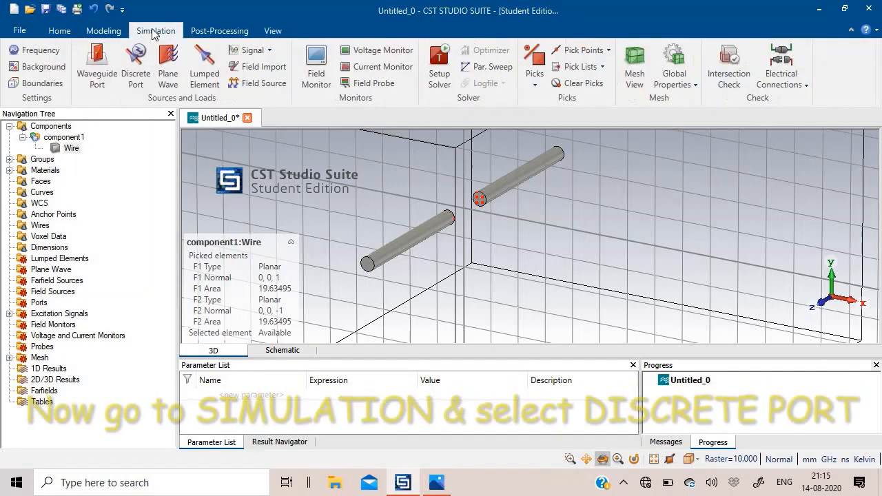
pyautogui.click(133, 76)
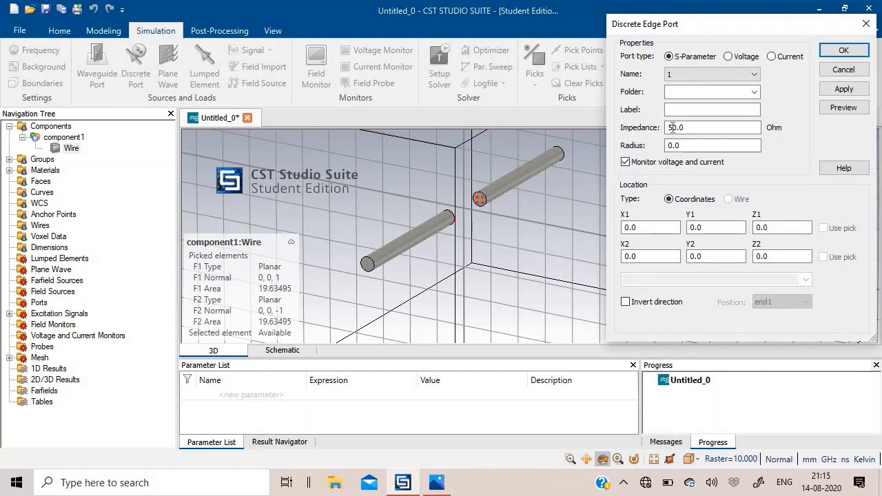
pyautogui.click(671, 128)
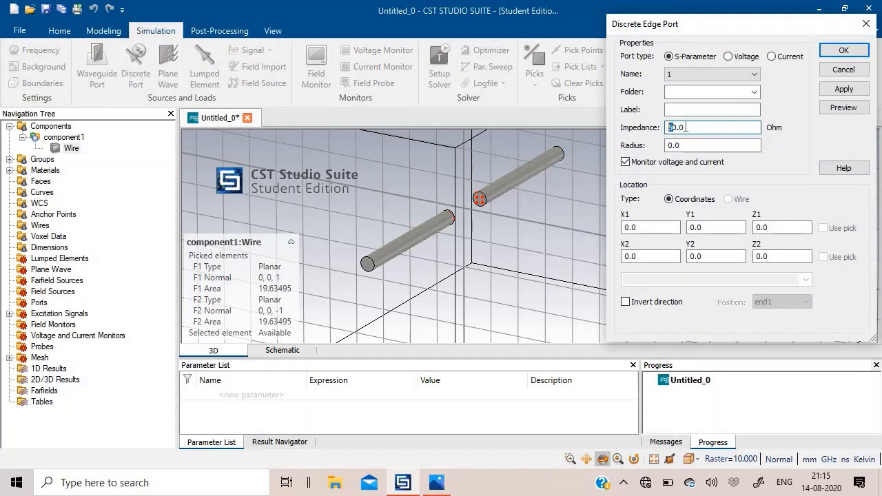
pyautogui.moveTo(657, 127); pyautogui.dragTo(681, 127)
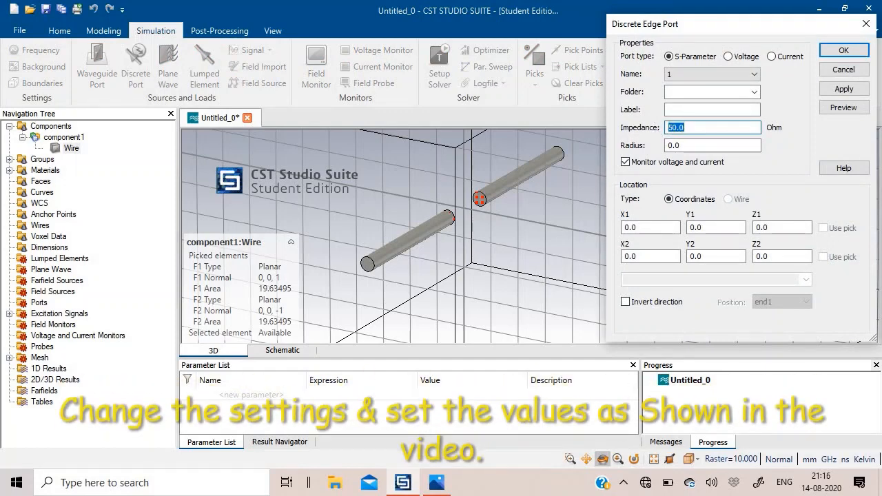
pyautogui.write('73')
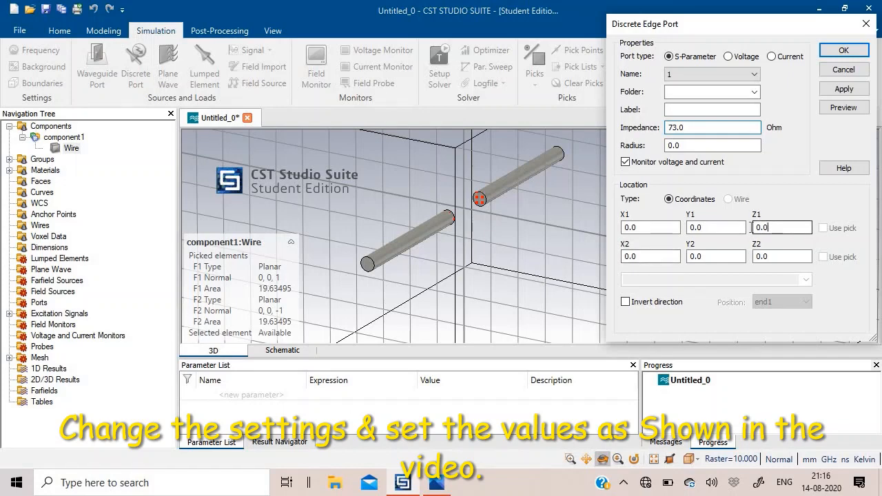
# Set the discrete port's Z1 to -10 and Z2 to +10, and create it across the gap.
pyautogui.click(751, 228)
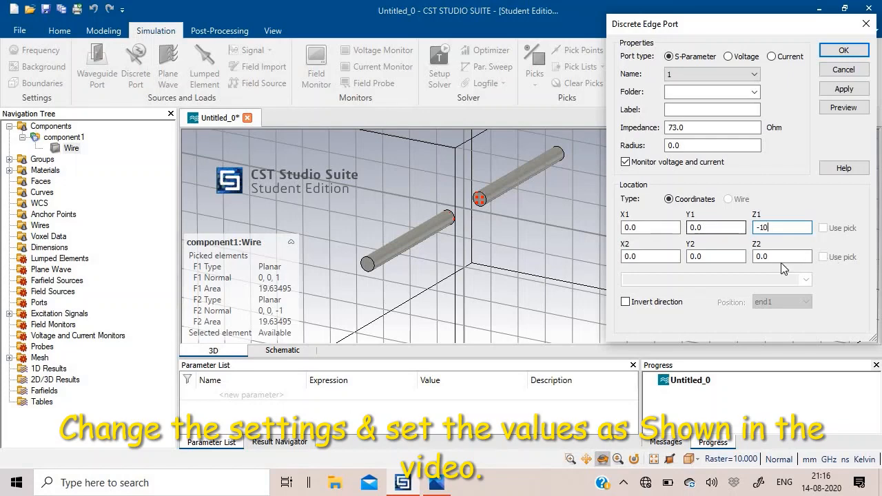
pyautogui.moveTo(775, 256); pyautogui.dragTo(737, 256)
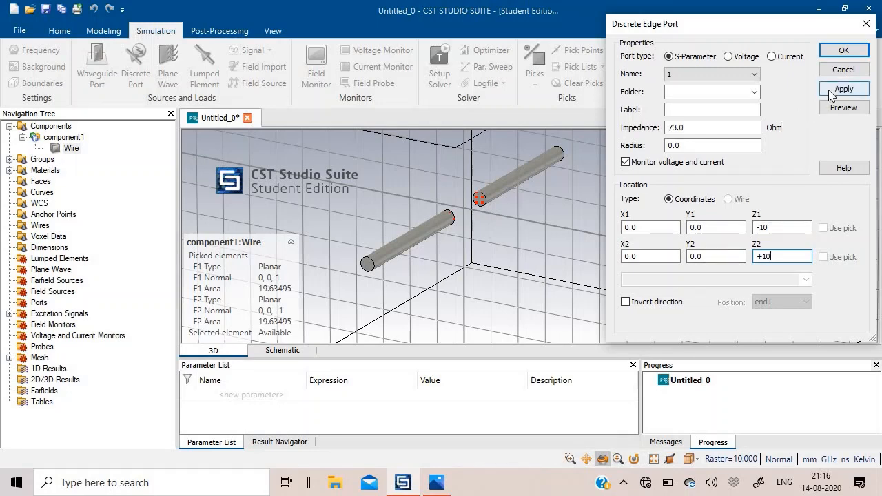
pyautogui.click(832, 93)
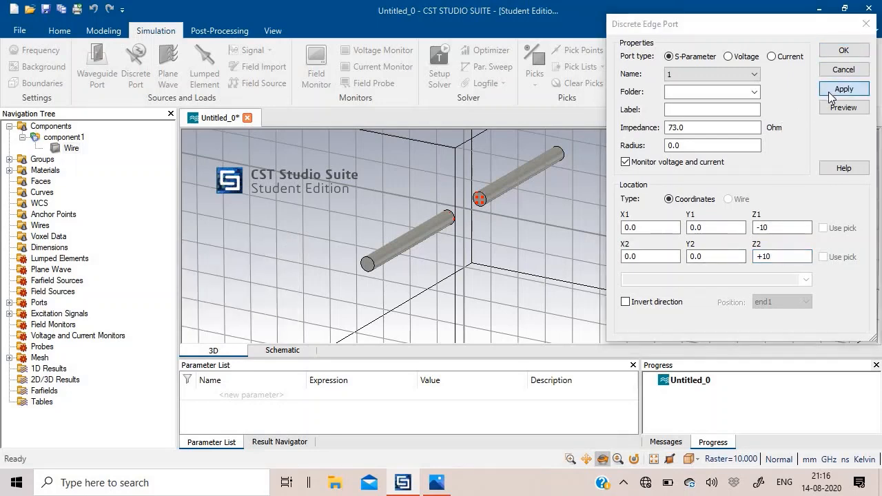
pyautogui.click(843, 51)
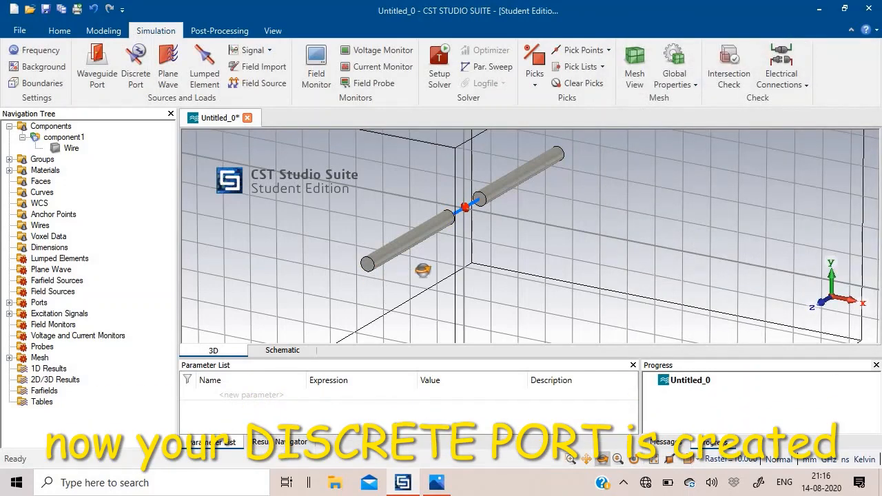
# Create a Farfield/RCS field monitor at a frequency of 1 GHz.
pyautogui.moveTo(438, 256); pyautogui.dragTo(484, 242)
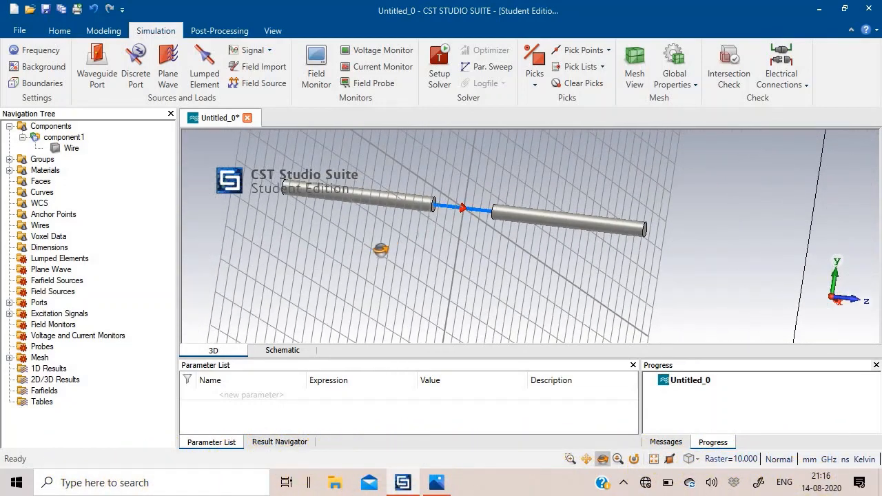
pyautogui.moveTo(384, 252); pyautogui.dragTo(462, 213)
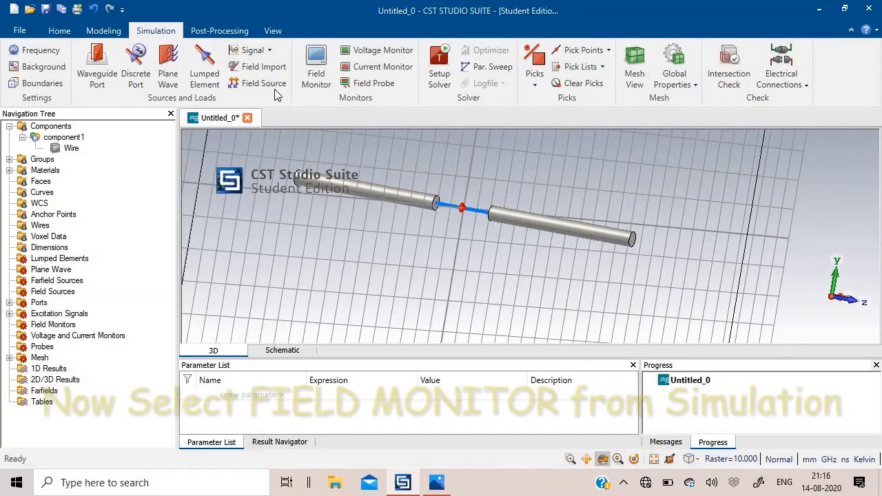
pyautogui.click(314, 81)
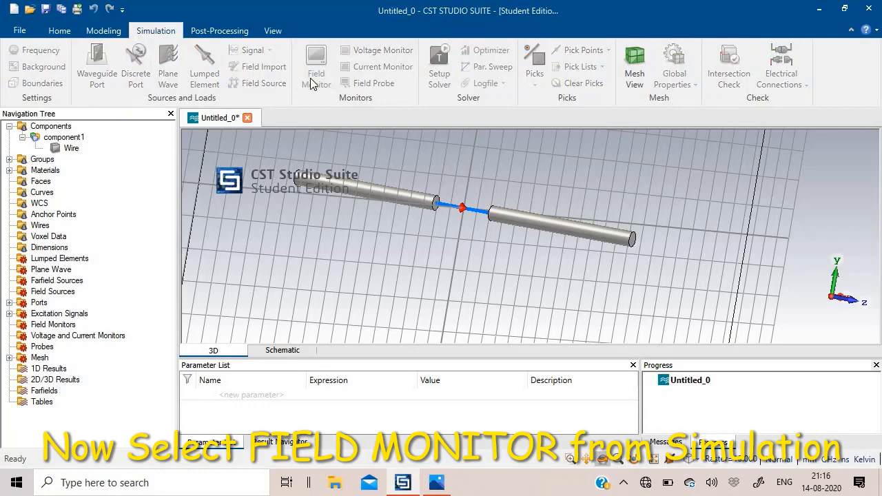
pyautogui.moveTo(673, 28); pyautogui.dragTo(496, 38)
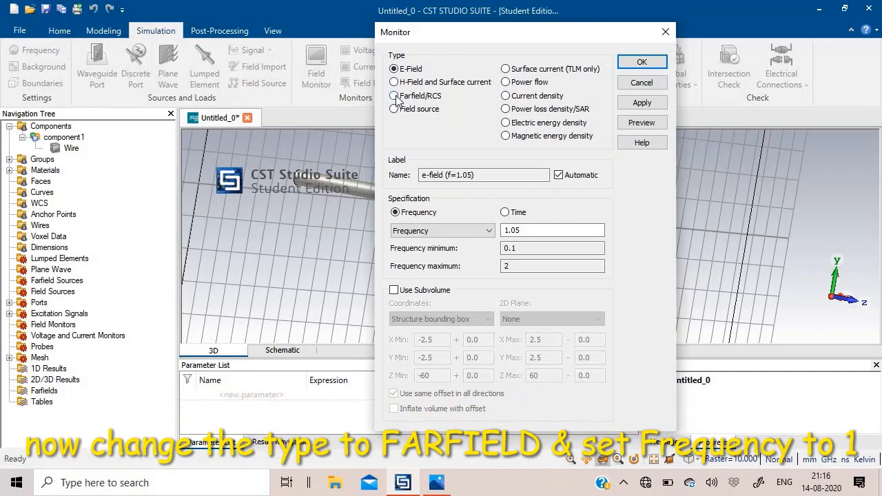
pyautogui.click(396, 97)
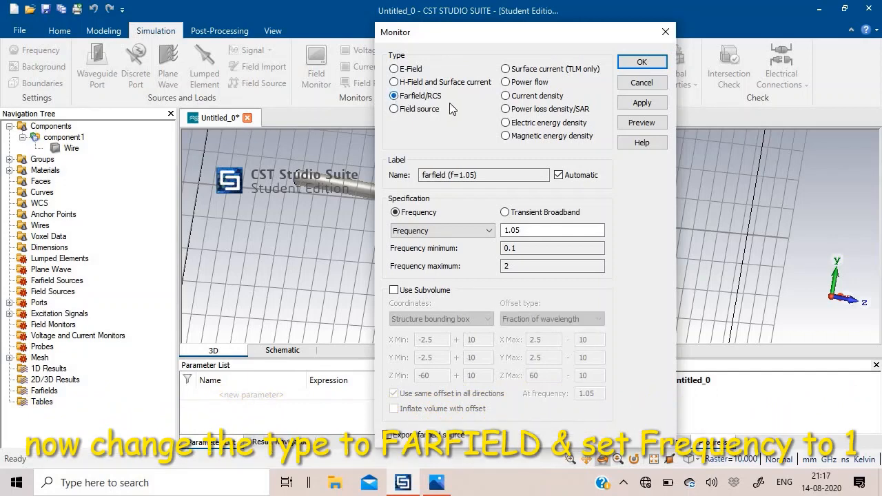
pyautogui.doubleClick(512, 231)
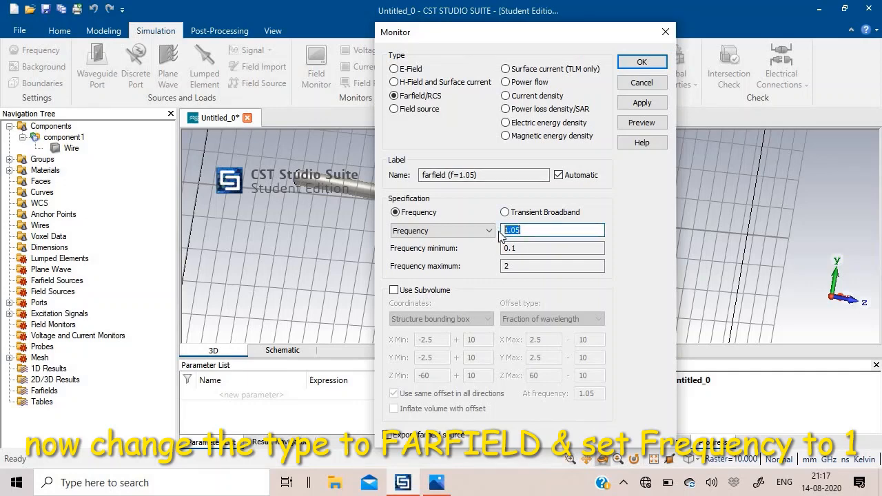
pyautogui.write('1')
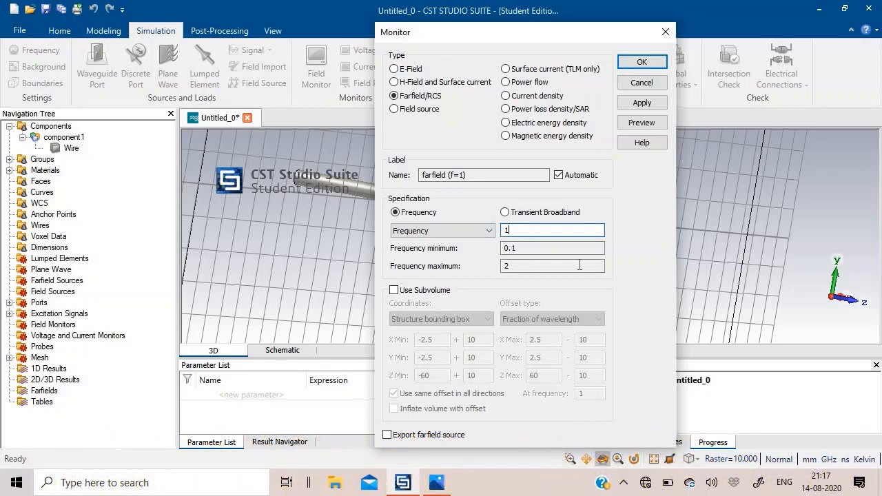
pyautogui.click(638, 107)
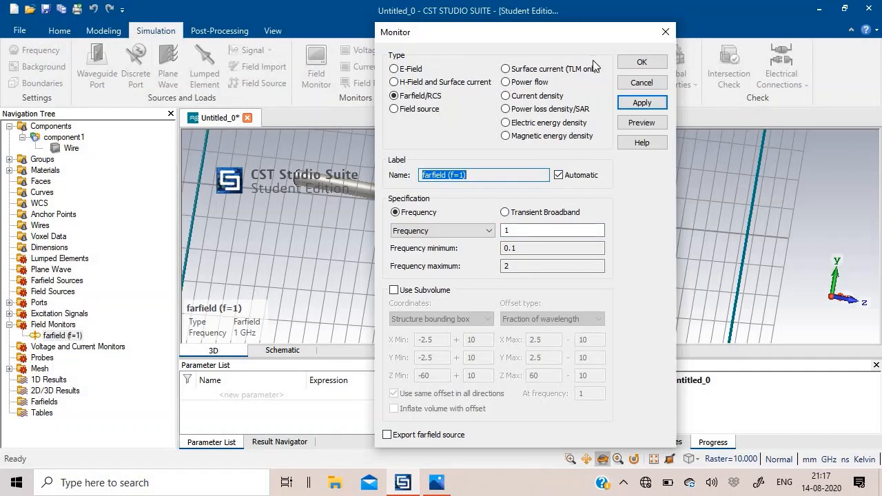
pyautogui.click(642, 63)
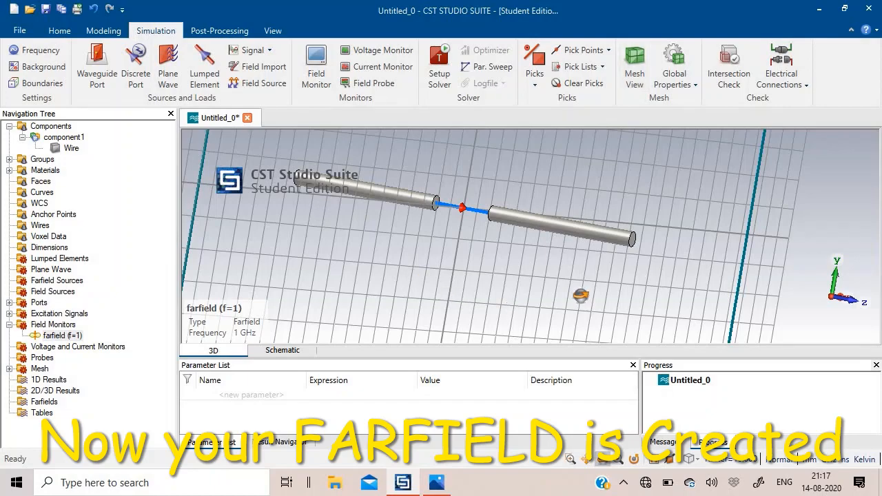
# Run the time domain solver on the dipole with the existing hexahedral mesh, -40 dB accuracy and all-ports source settings.
pyautogui.moveTo(581, 296); pyautogui.dragTo(459, 244)
pyautogui.scroll(4, 457, 240)
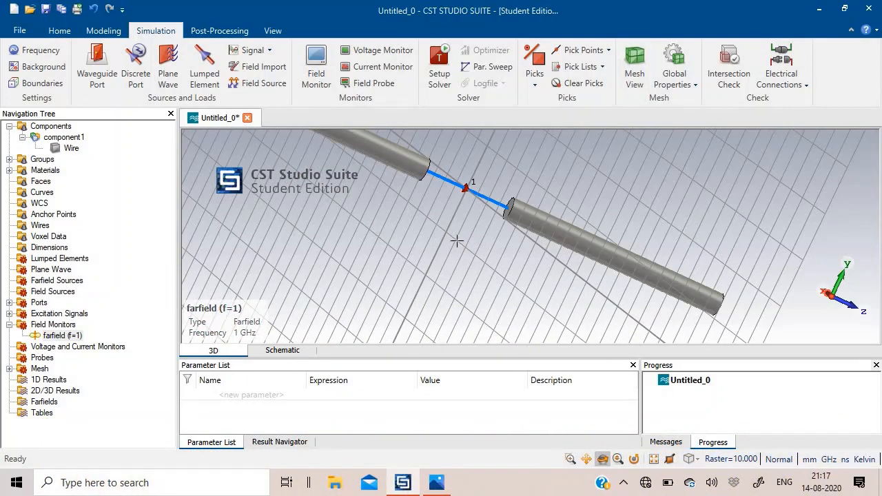
pyautogui.scroll(-5, 457, 241)
pyautogui.moveTo(490, 283); pyautogui.dragTo(441, 207)
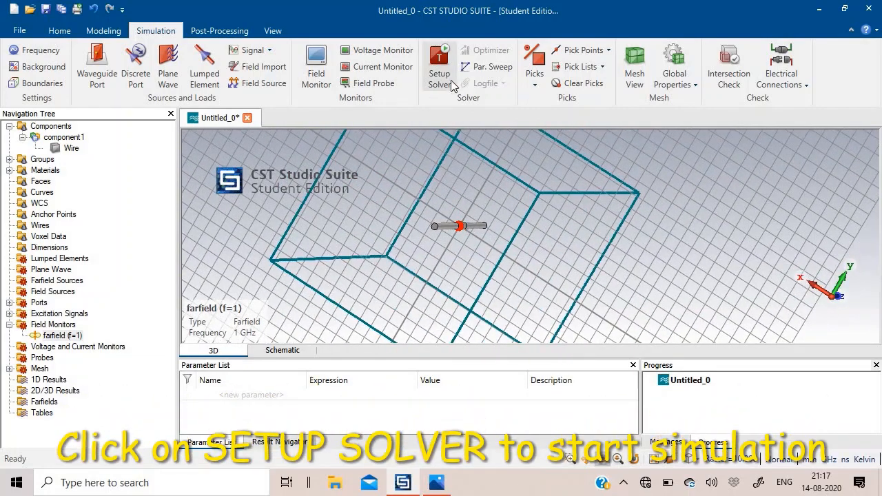
pyautogui.click(440, 59)
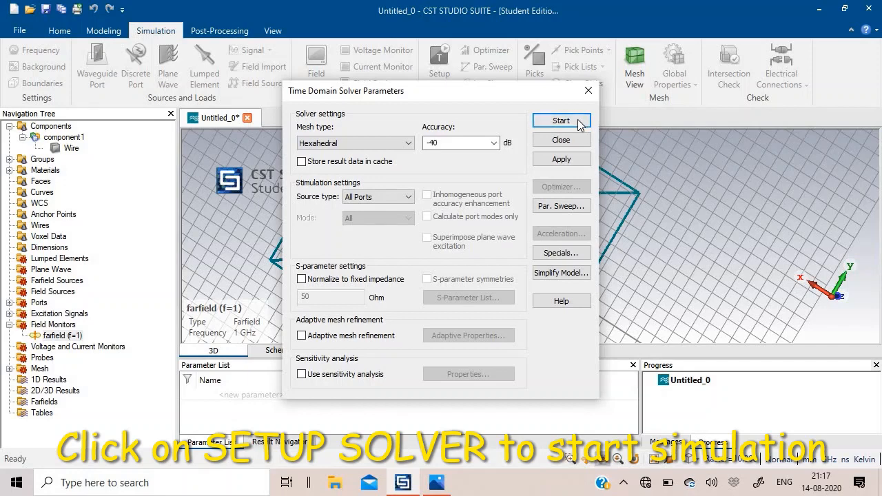
pyautogui.click(578, 124)
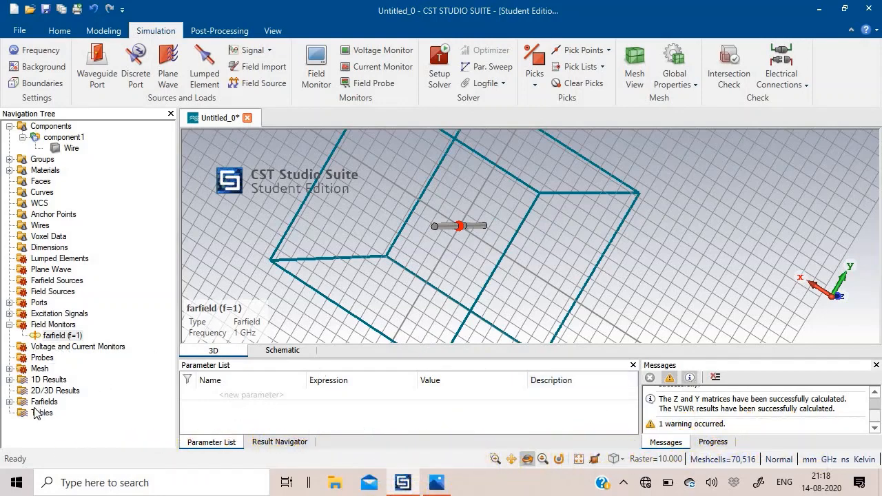
# Display the S1,1 S-parameter plot from the 1D results.
pyautogui.click(9, 380)
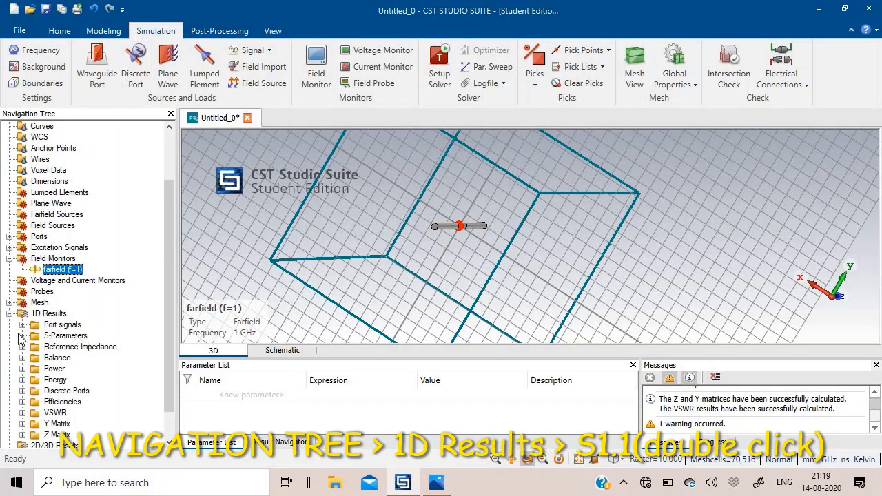
pyautogui.click(22, 335)
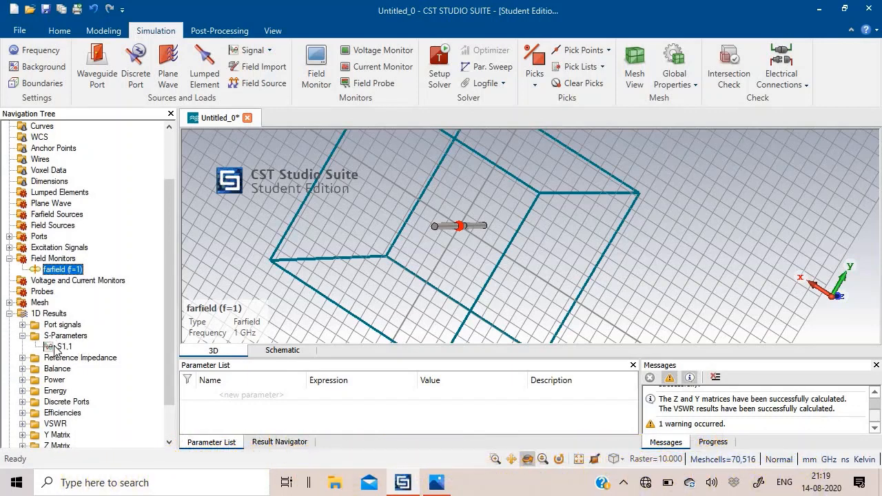
pyautogui.click(57, 348)
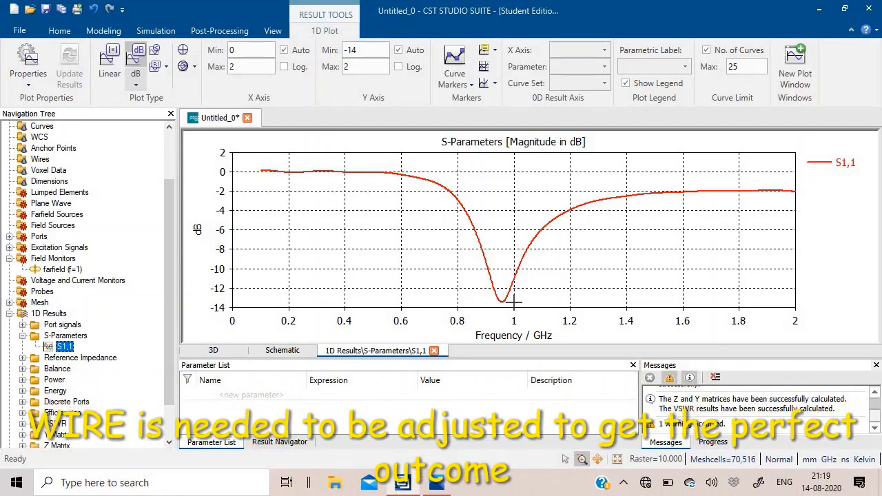
# Set the Wire cylinder's Zmin to -112/2 and Zmax to 112/2, deleting the current and parametric results.
pyautogui.scroll(2, 134, 250)
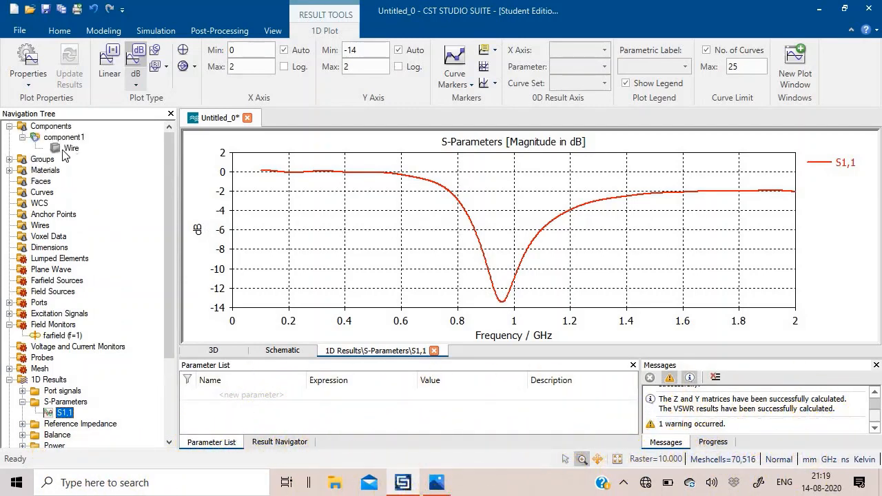
pyautogui.doubleClick(69, 148)
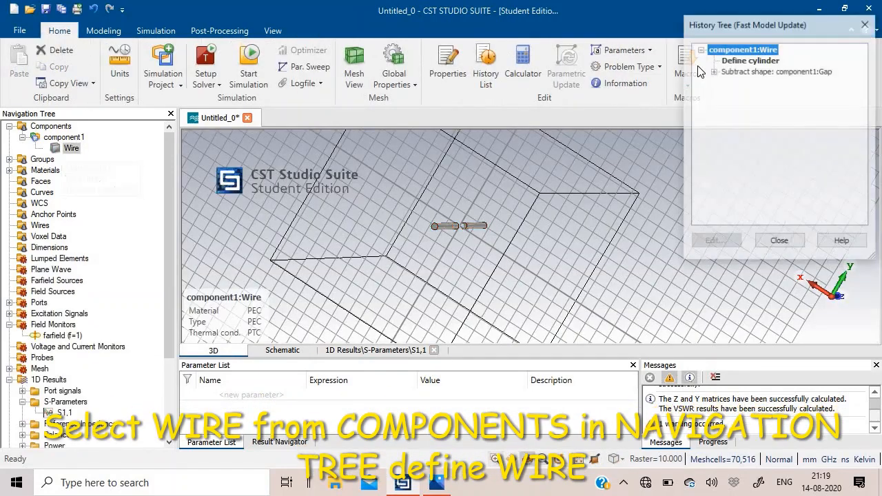
pyautogui.doubleClick(748, 62)
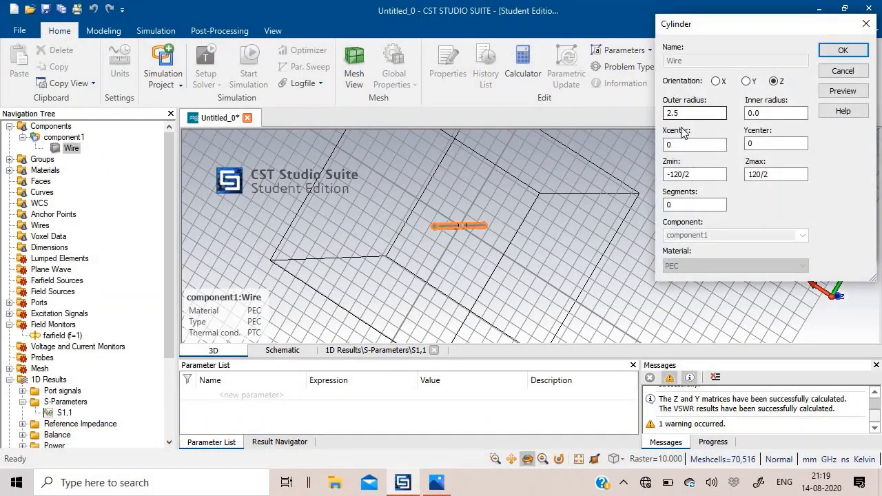
pyautogui.click(682, 174)
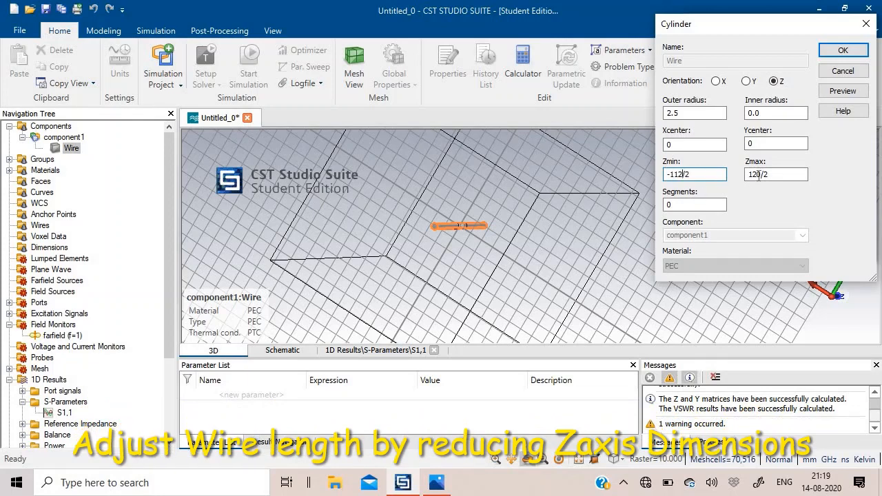
pyautogui.moveTo(762, 174); pyautogui.dragTo(755, 175)
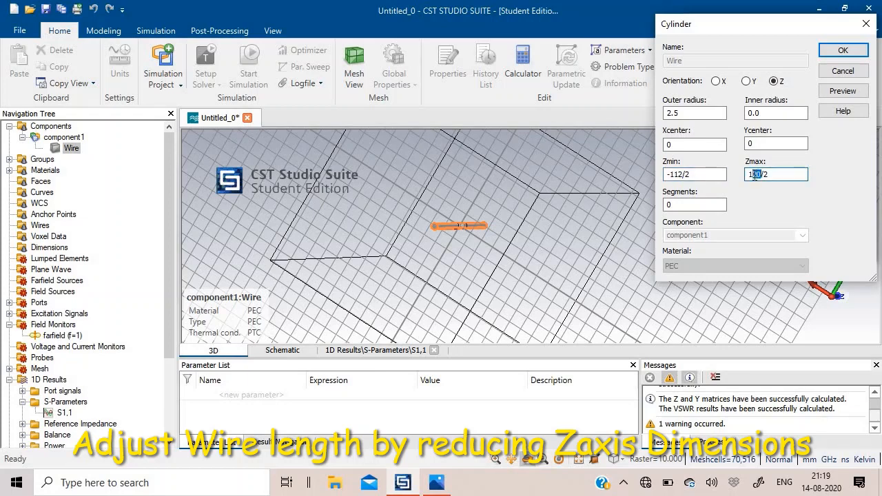
pyautogui.write('12')
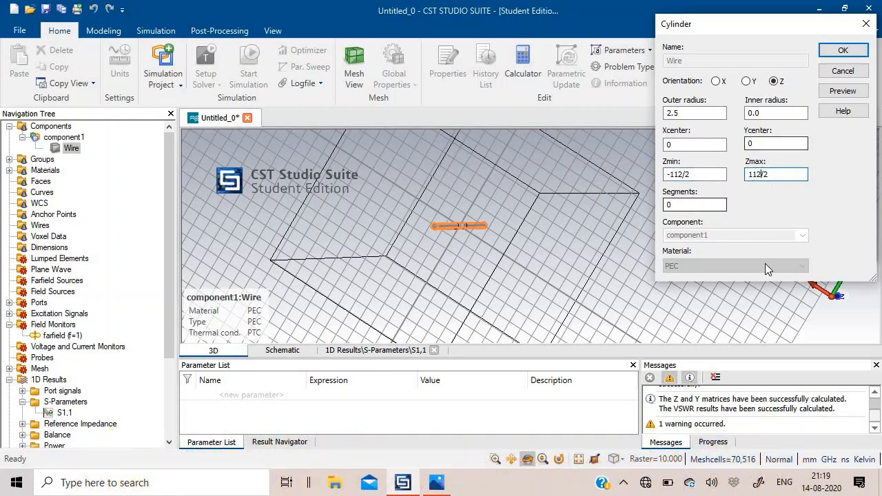
pyautogui.click(845, 96)
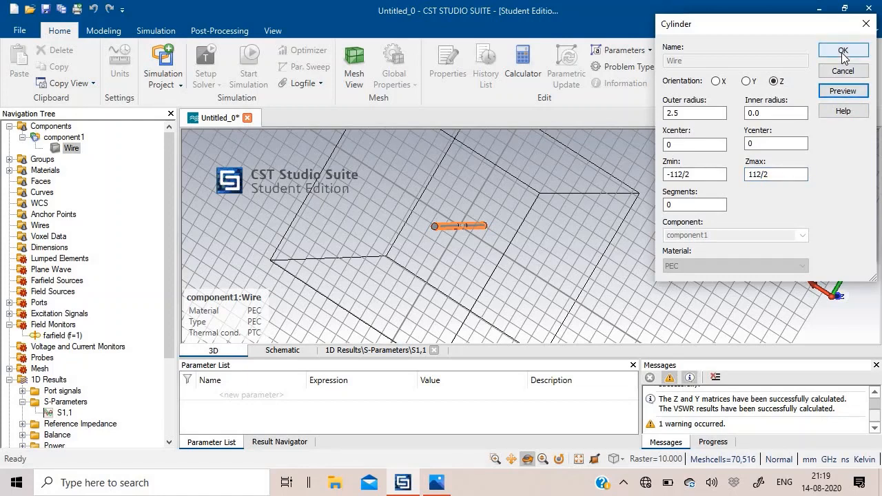
pyautogui.click(843, 51)
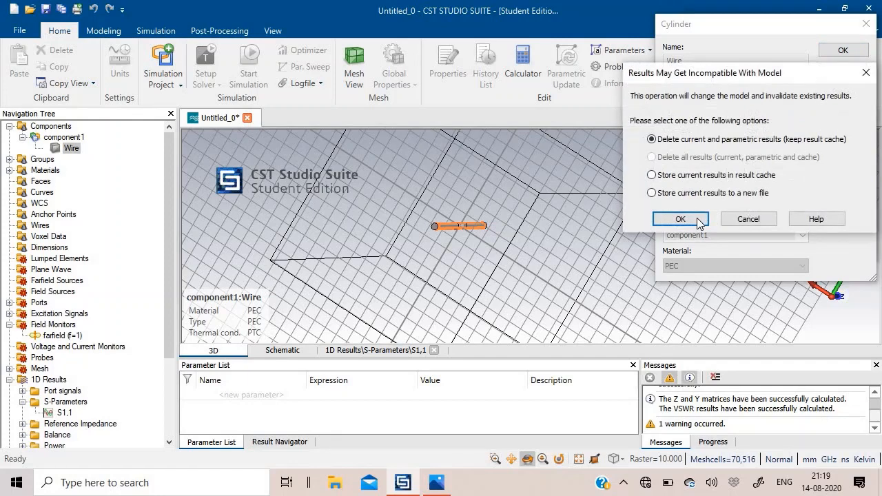
pyautogui.click(682, 218)
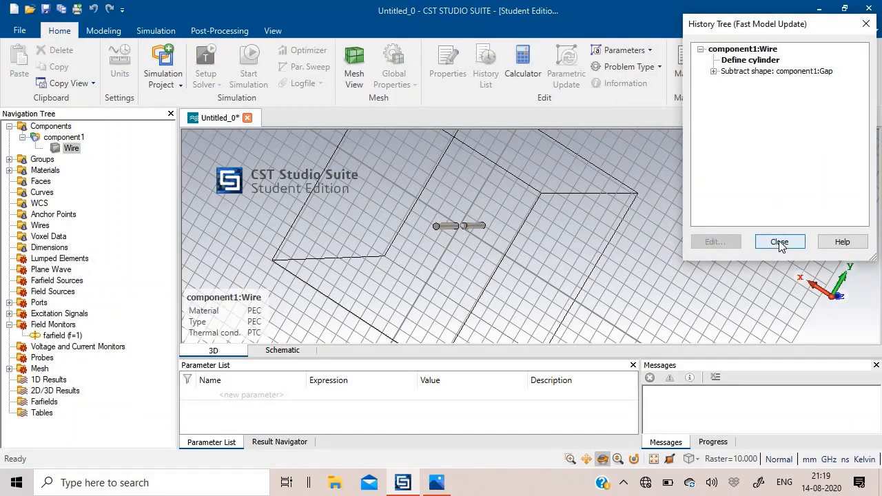
pyautogui.click(779, 241)
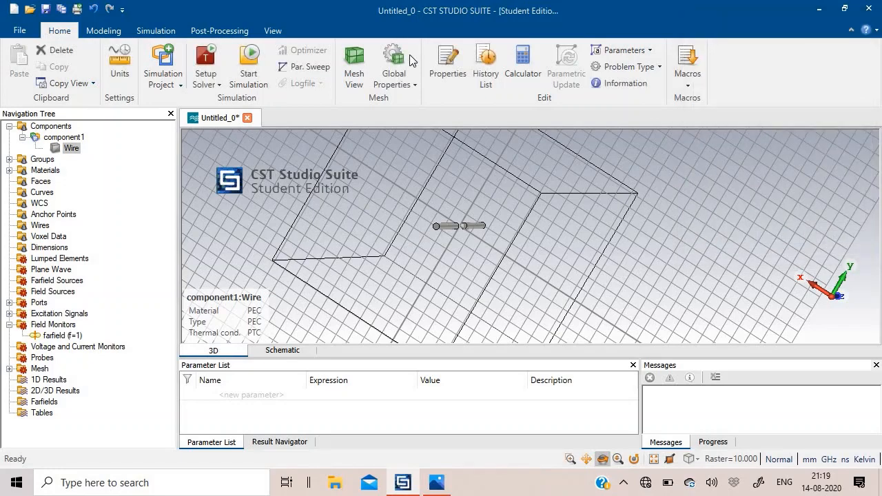
# Rerun the time domain solver for the shortened wire and display its S1,1 plot.
pyautogui.click(214, 64)
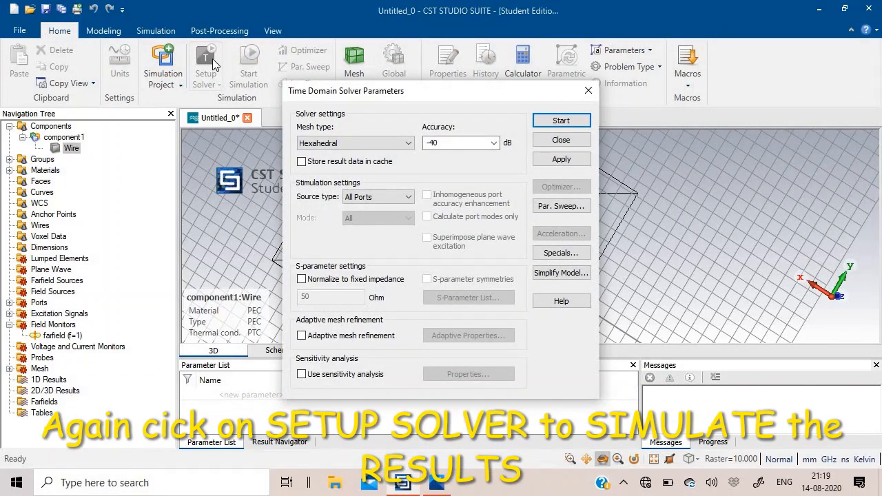
pyautogui.click(545, 120)
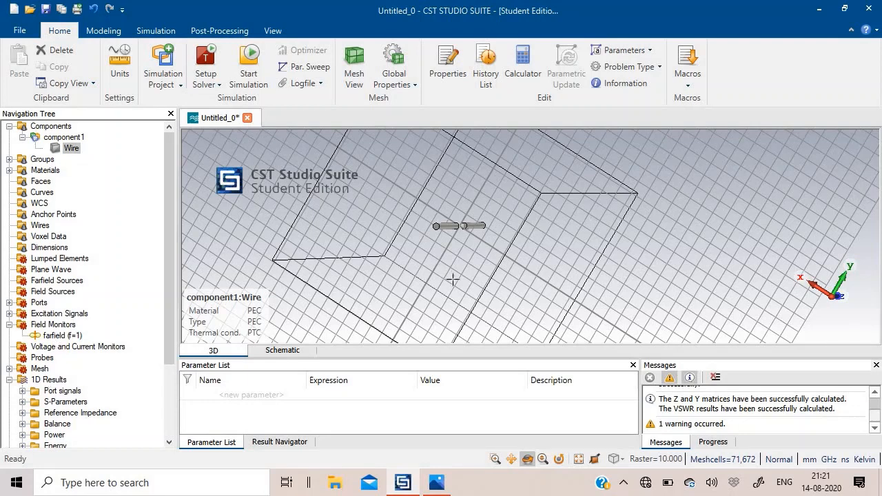
pyautogui.click(22, 402)
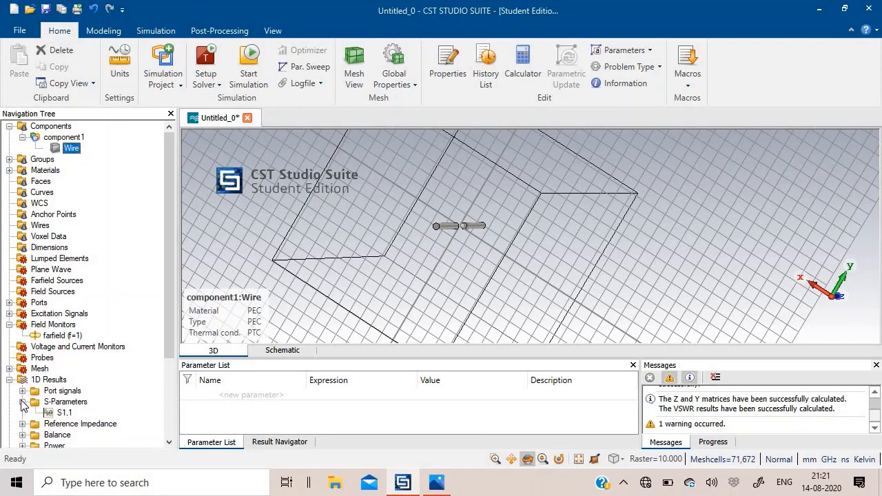
pyautogui.click(61, 413)
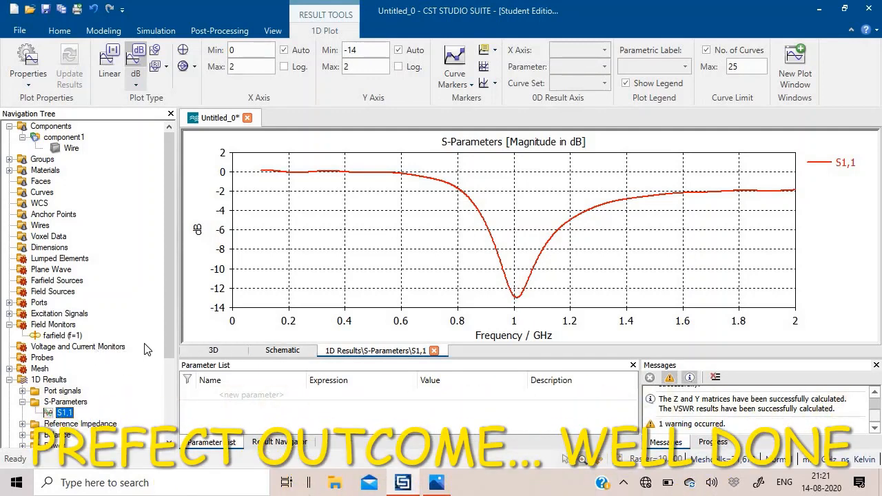
# Display the farfield cut plots of Excitation [1] for Phi=0 and Theta=90.
pyautogui.scroll(-3, 52, 381)
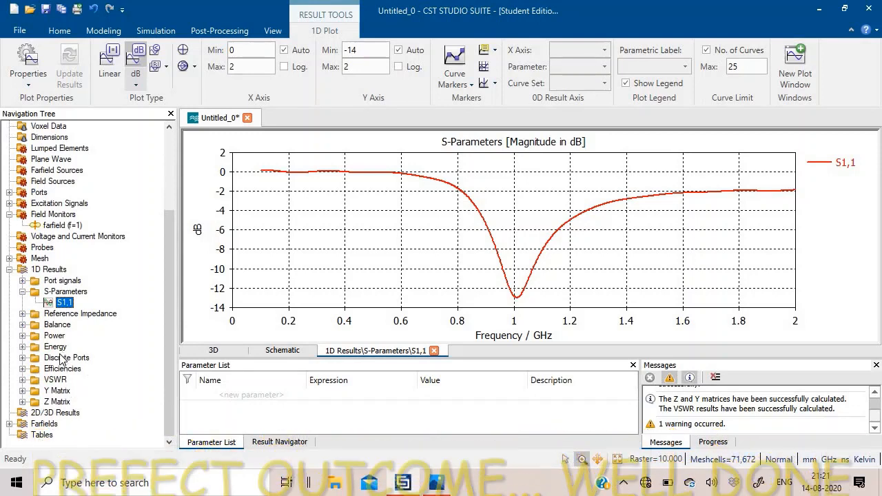
pyautogui.click(11, 425)
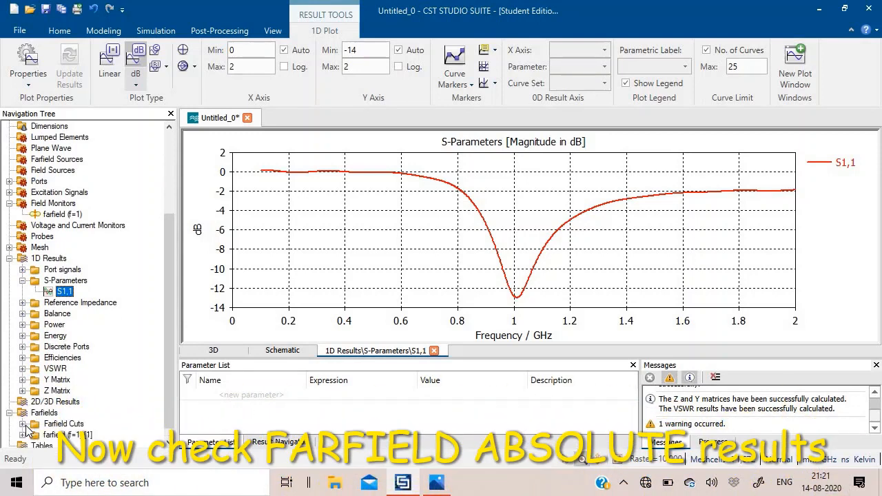
pyautogui.click(23, 424)
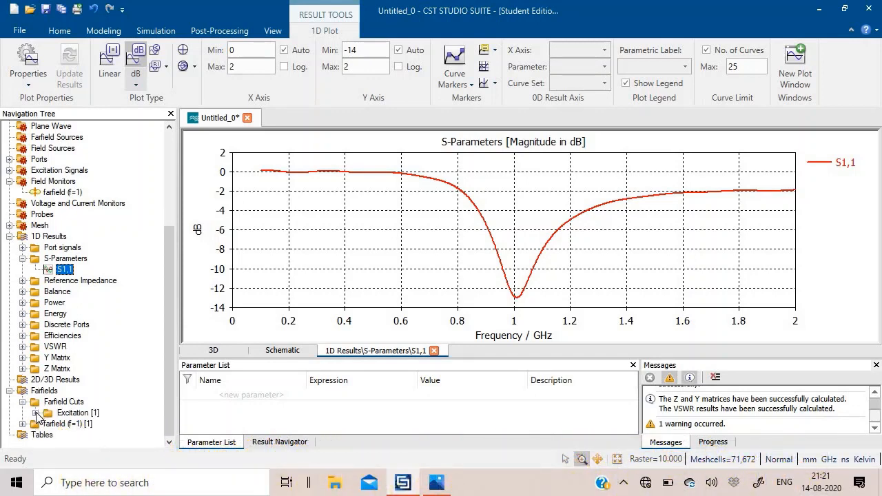
pyautogui.click(36, 413)
pyautogui.click(63, 392)
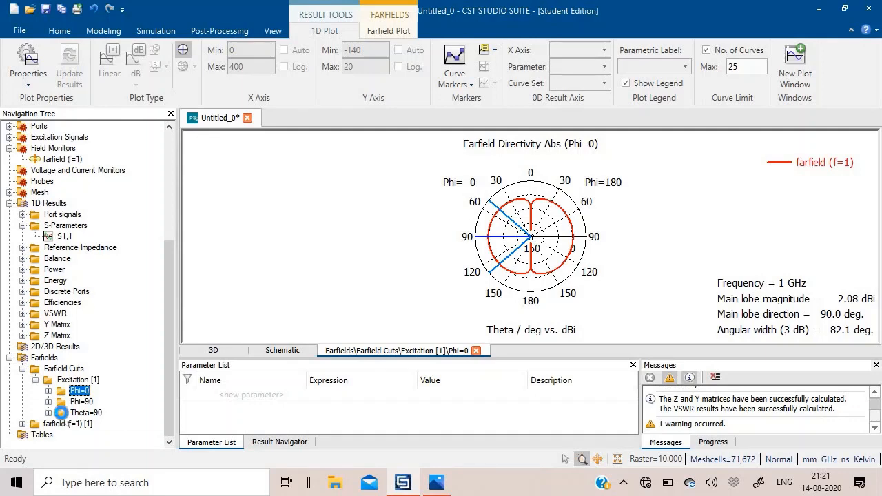
pyautogui.click(63, 414)
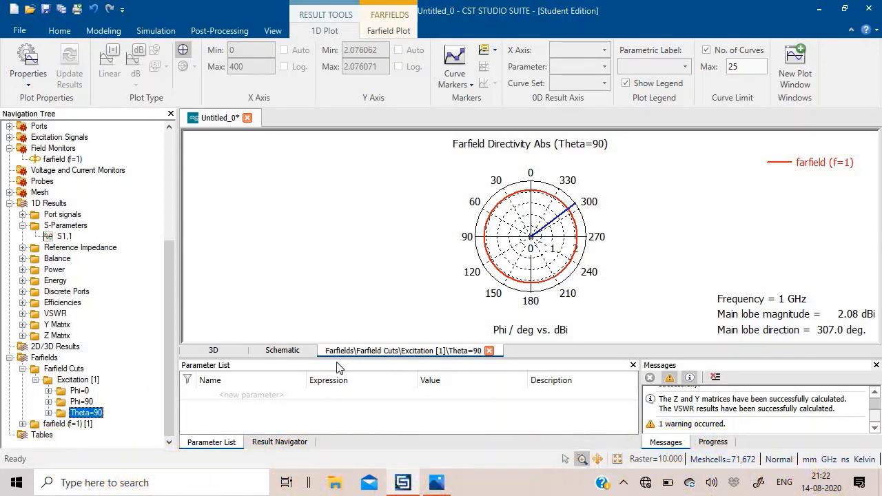
# Open the post-processing result templates and add a Farfield Result step from the Farfield and Antenna Properties category.
pyautogui.click(220, 31)
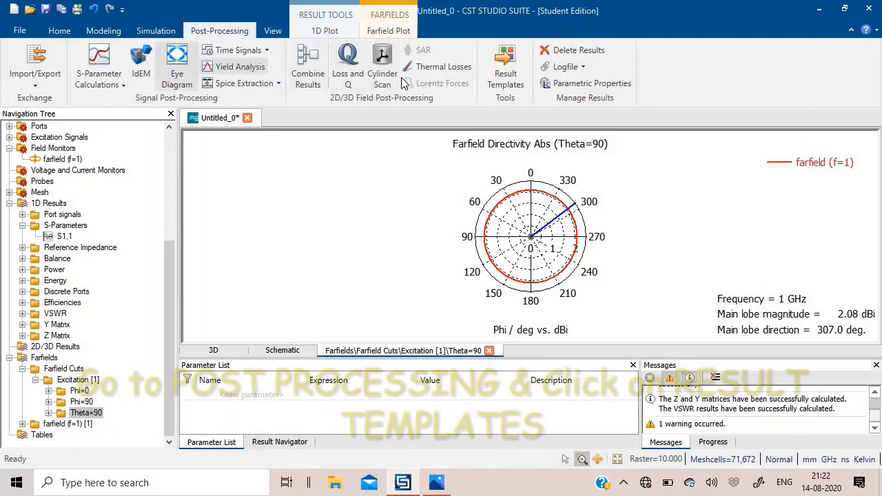
pyautogui.click(506, 65)
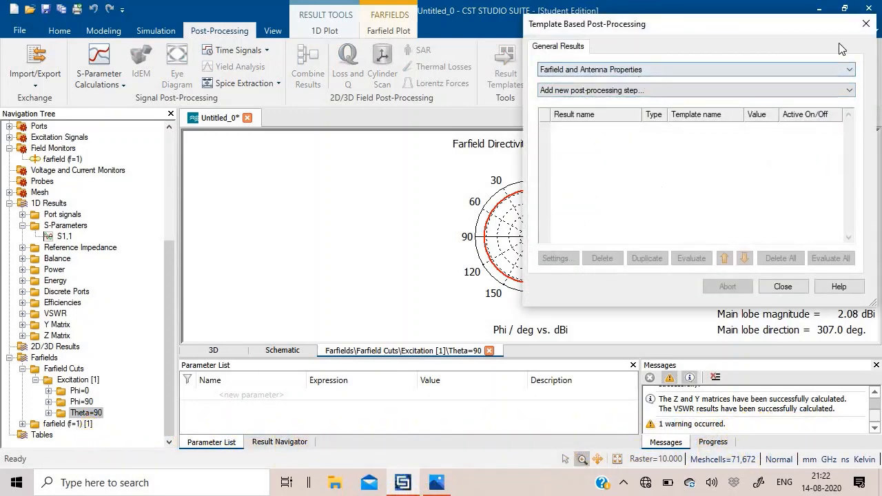
pyautogui.moveTo(777, 32); pyautogui.dragTo(511, 66)
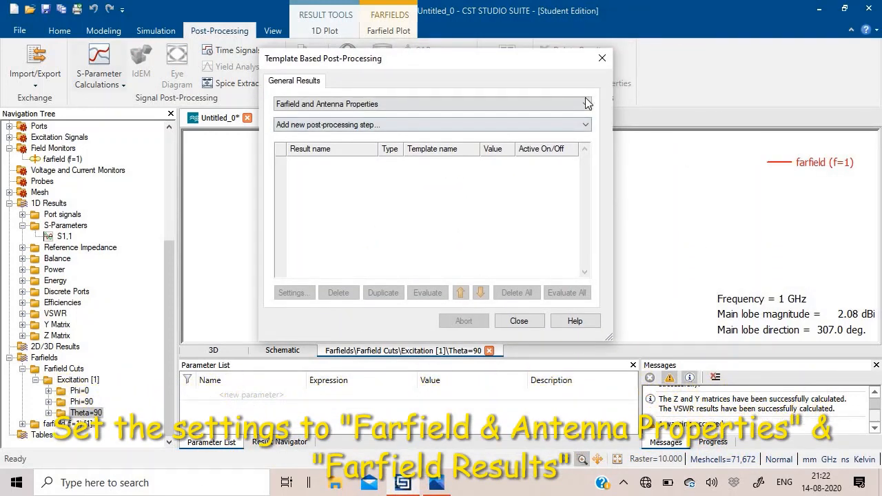
pyautogui.click(586, 105)
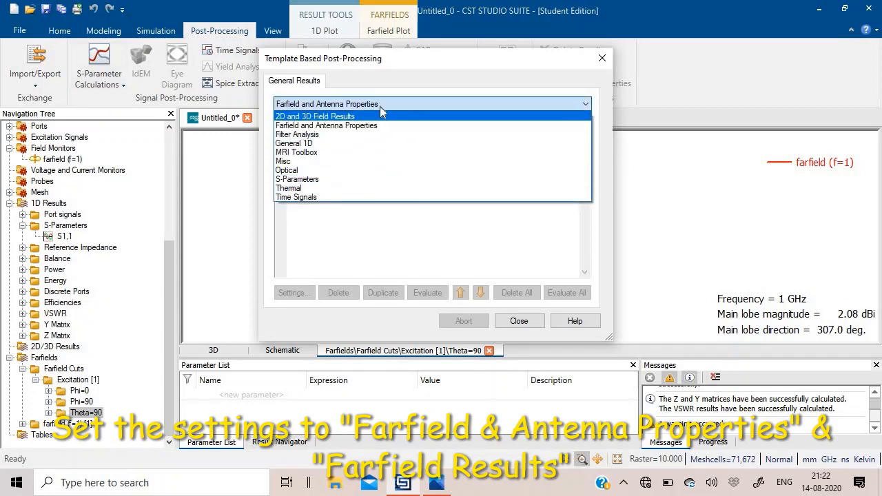
pyautogui.click(378, 126)
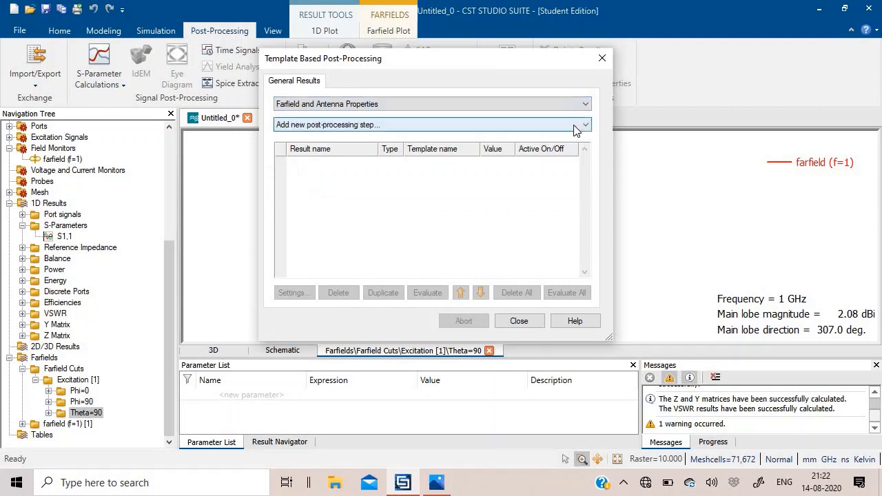
pyautogui.click(585, 125)
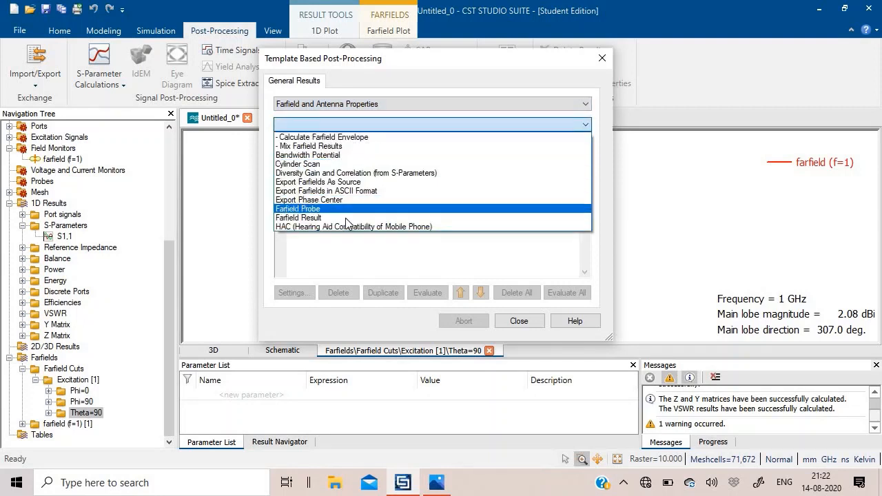
pyautogui.click(348, 218)
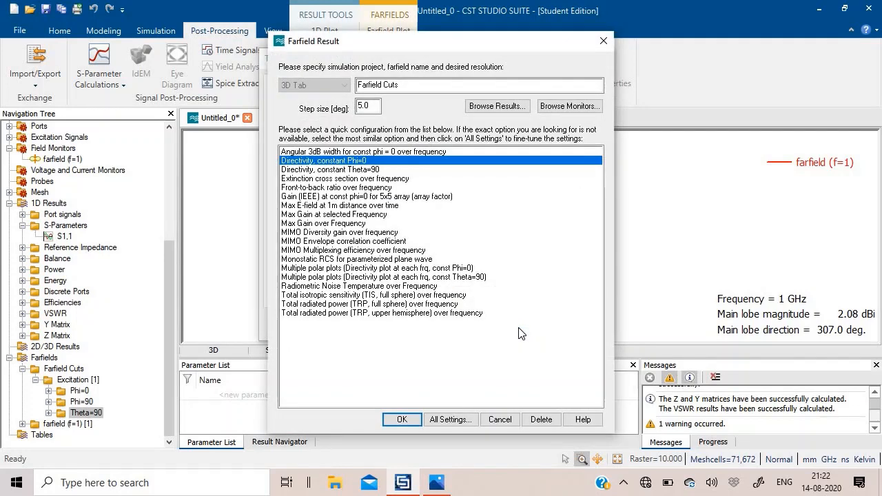
# In the full Farfield Result settings, set the evaluation range to 3D and the result value to Min. Value [Solid Angle].
pyautogui.click(450, 420)
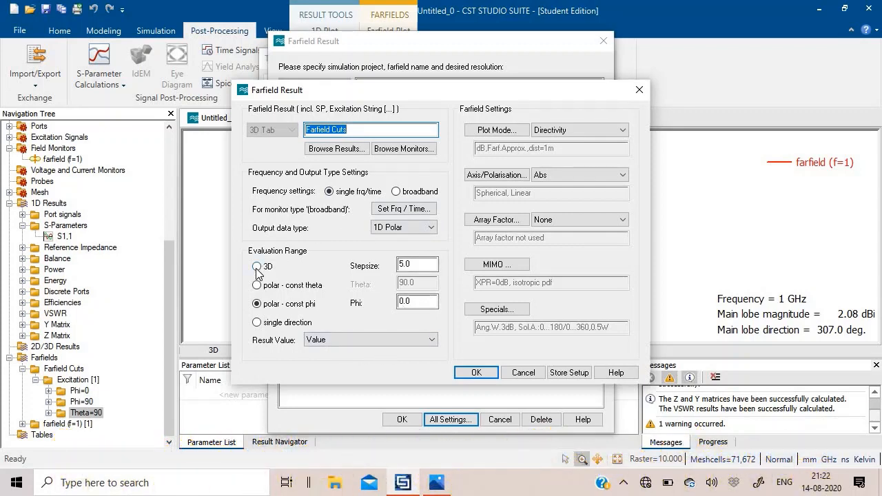
pyautogui.click(384, 337)
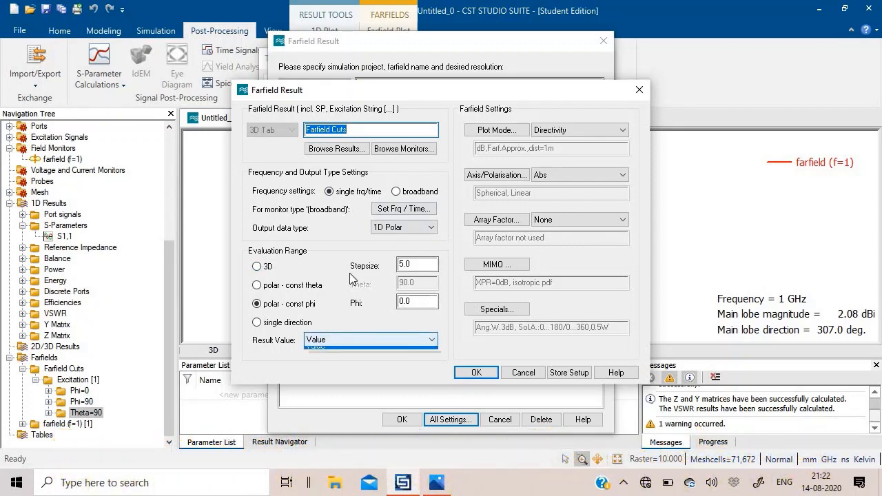
pyautogui.click(430, 339)
pyautogui.click(430, 342)
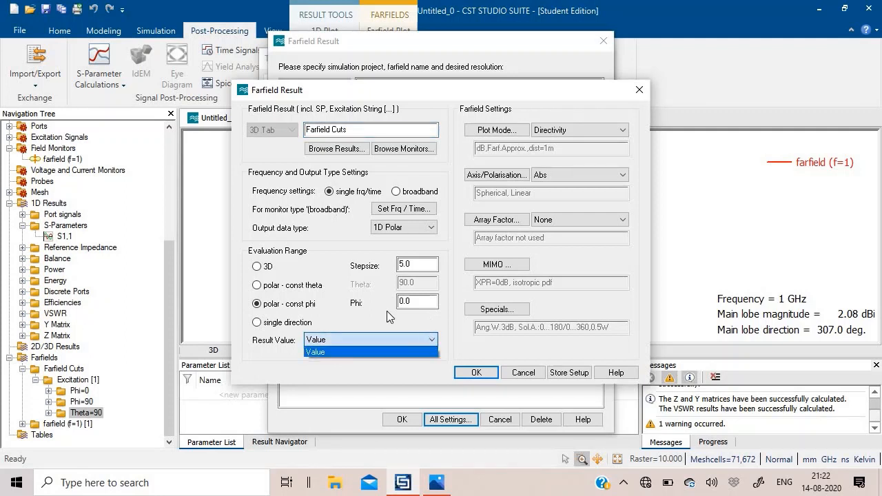
pyautogui.click(257, 267)
pyautogui.click(257, 267)
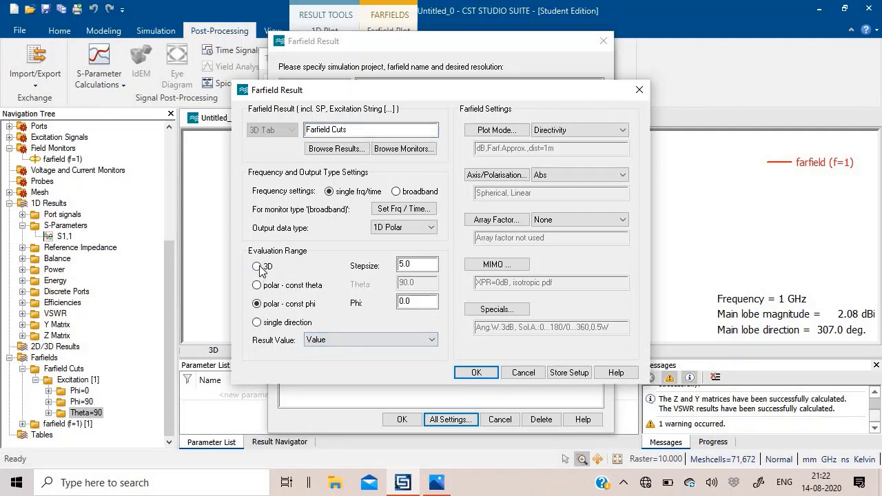
pyautogui.click(433, 337)
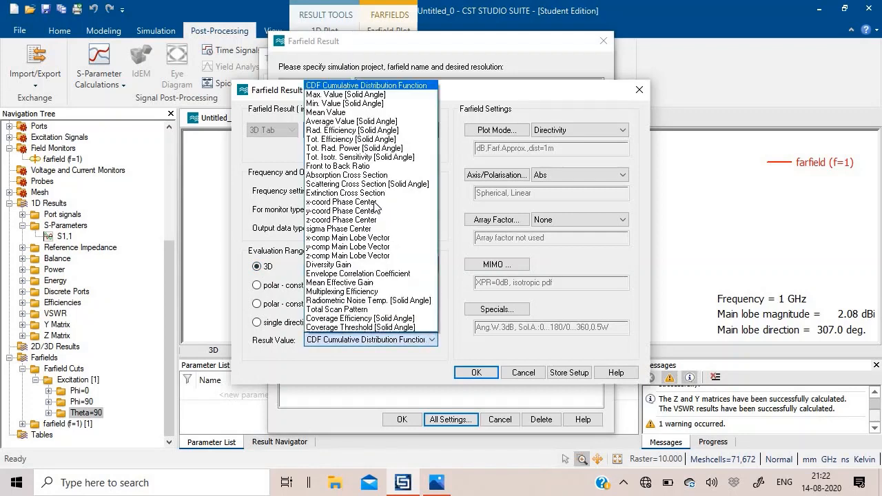
pyautogui.click(360, 103)
# Enable linear scaling for the Directivity plot mode, accept the Farfield Result settings and evaluate the template.
pyautogui.click(497, 133)
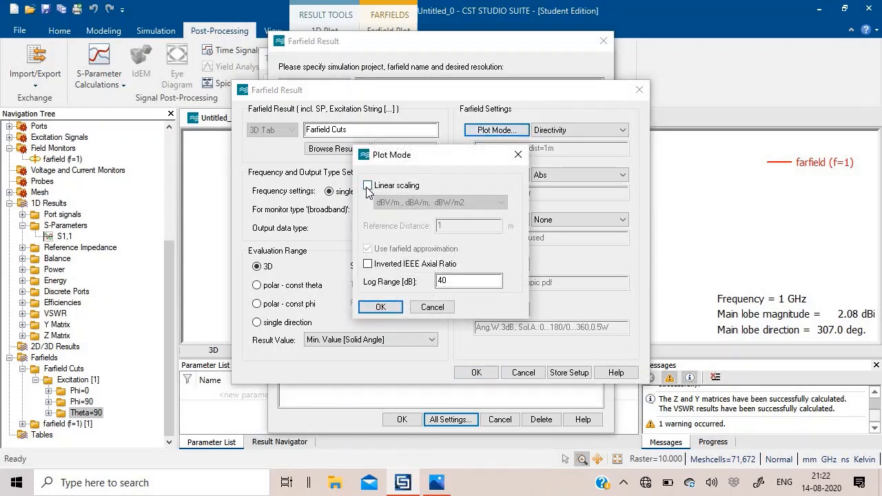
pyautogui.click(368, 187)
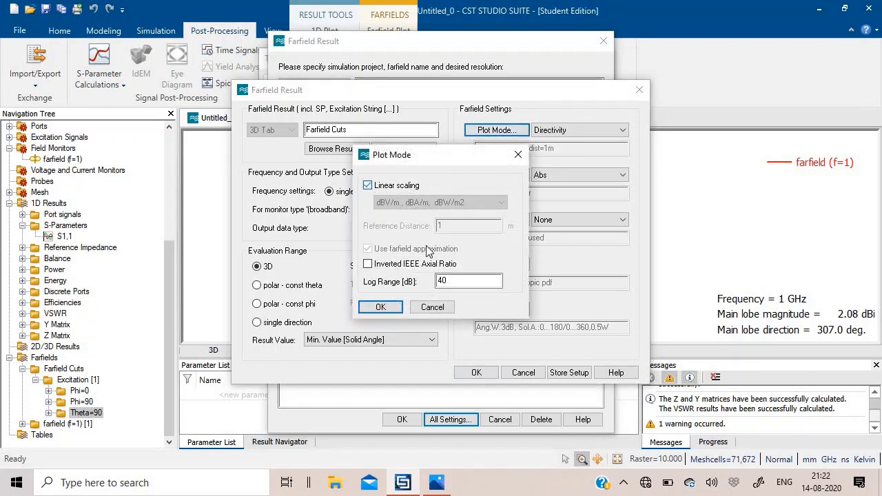
pyautogui.click(380, 307)
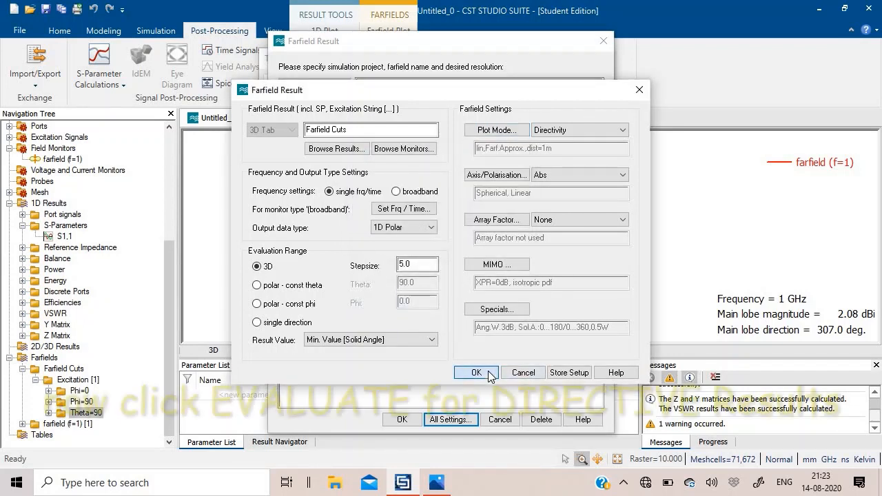
pyautogui.click(489, 374)
pyautogui.click(426, 293)
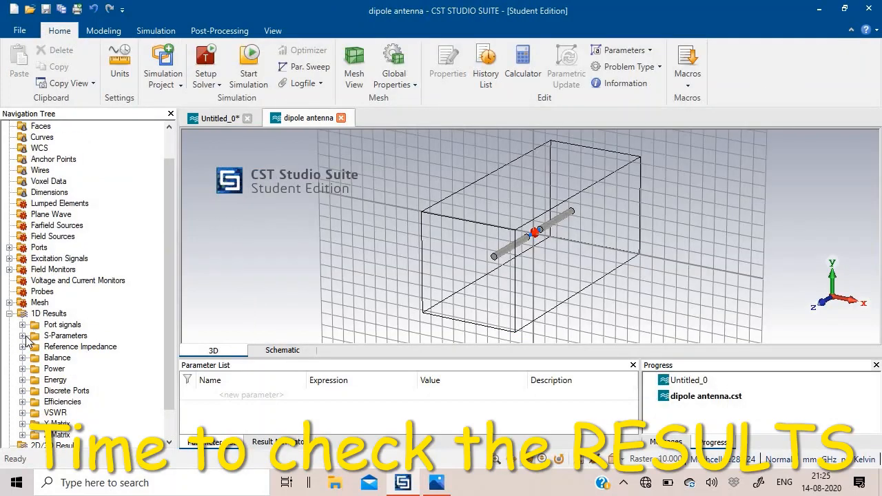
# Display the S1,1 S-parameter plot of the dipole antenna project.
pyautogui.click(24, 335)
pyautogui.click(52, 347)
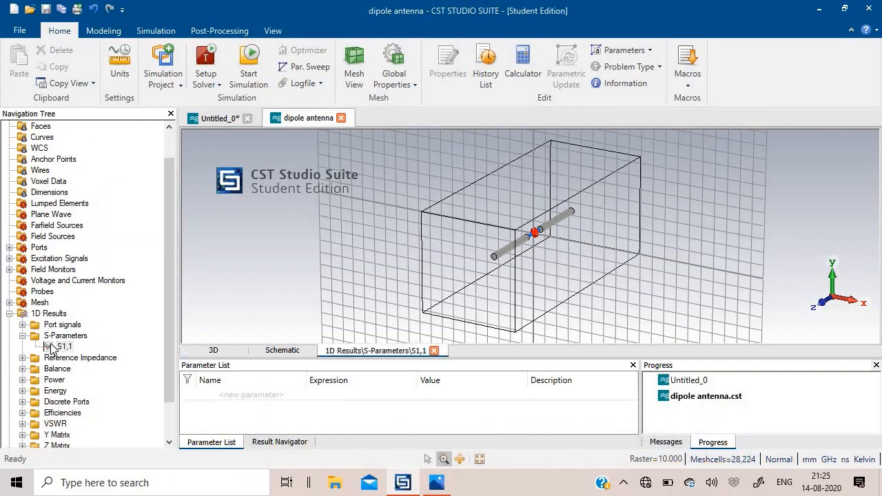
pyautogui.click(22, 336)
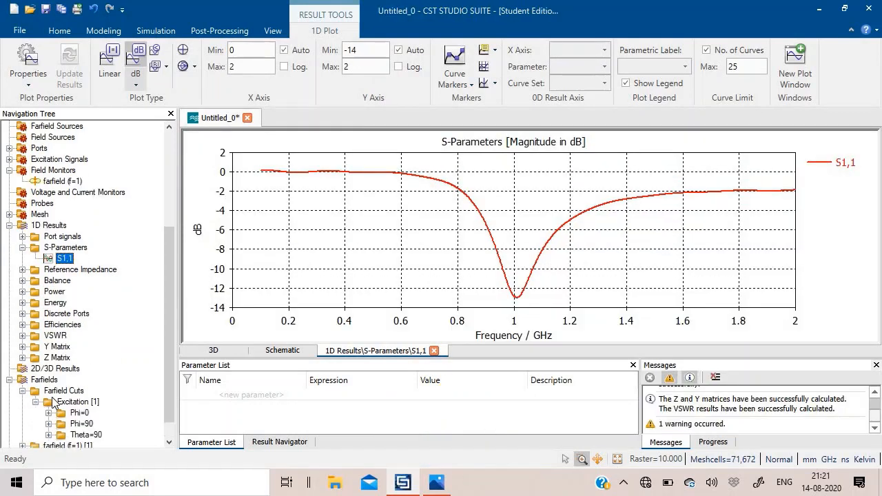
# Review the Excitation [1] farfield directivity cuts at Phi=0 and Theta=90 in the Untitled_0 project.
pyautogui.scroll(-1, 60, 391)
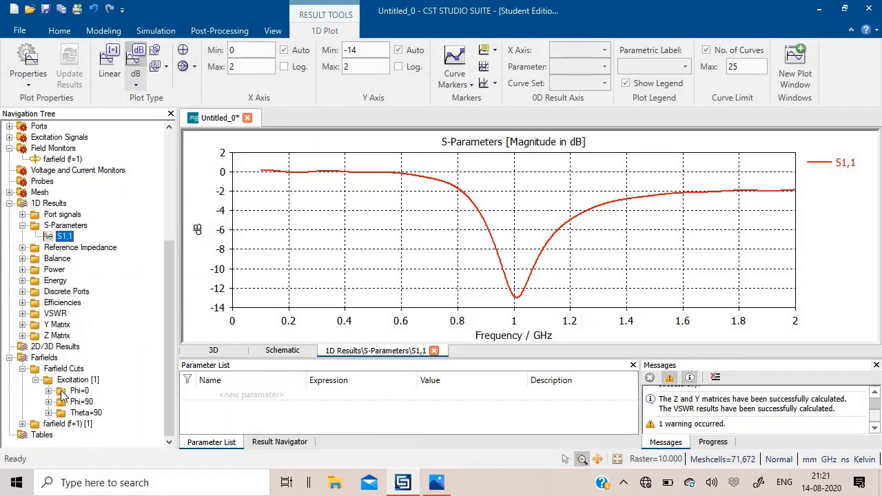
pyautogui.click(60, 390)
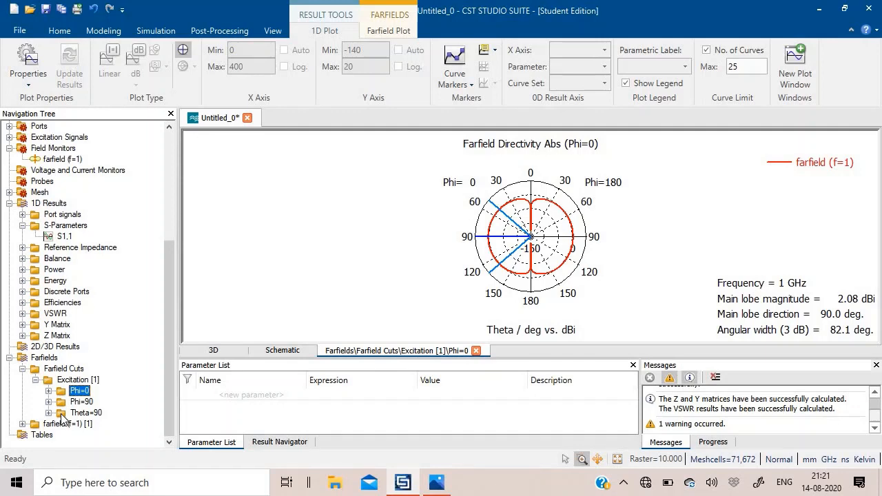
pyautogui.click(94, 412)
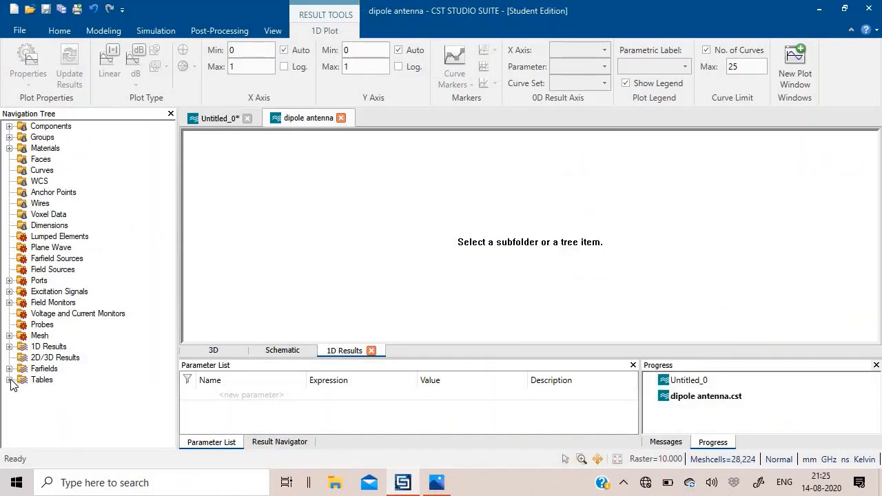
# Display the second 3D maximum directivity result, Directivity,3D,Max. Value (Solid Angle)_1, from the dipole antenna project's 1D result tables.
pyautogui.click(9, 379)
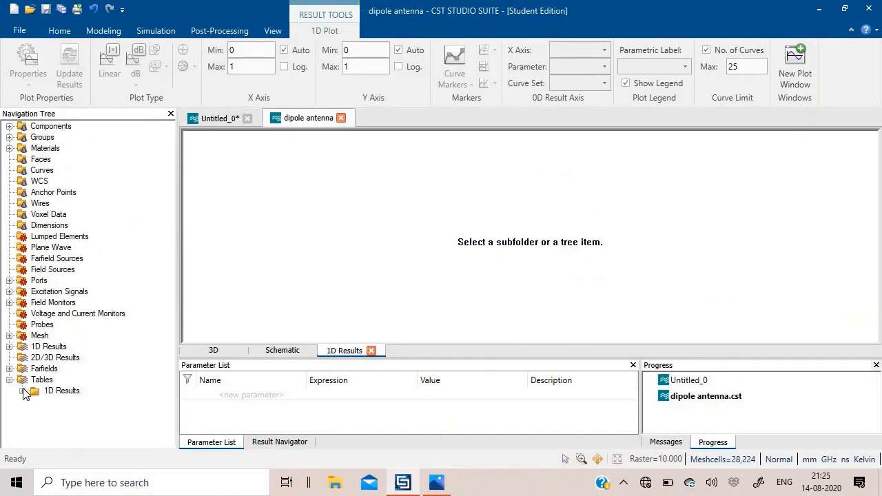
pyautogui.click(22, 391)
pyautogui.click(59, 413)
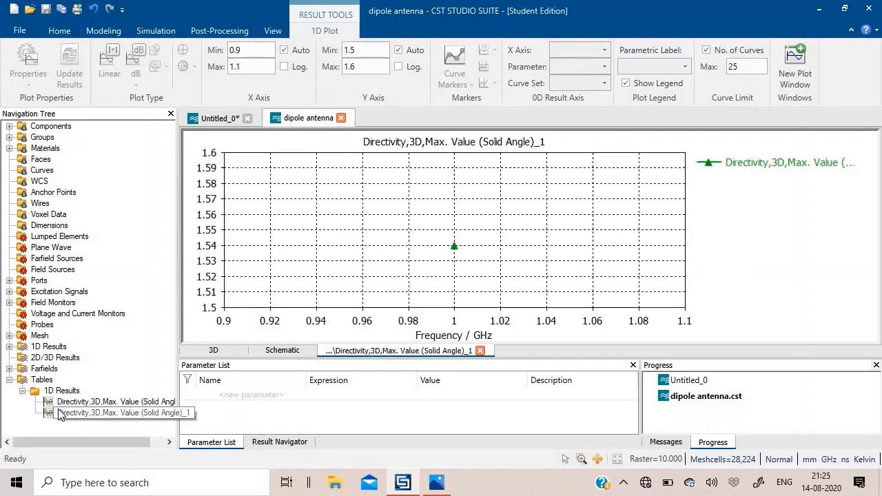